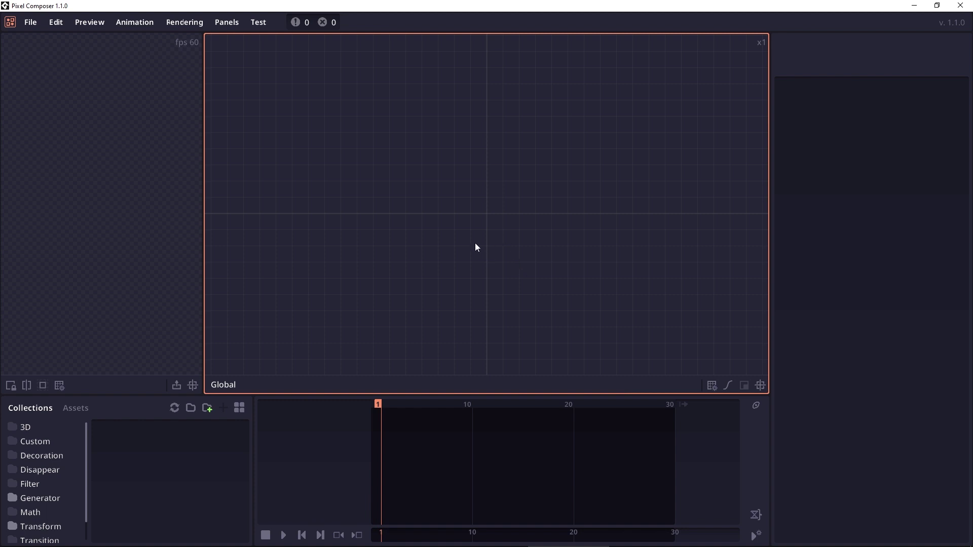
Build a 16 × 16 px circle Shape feeding a 64 × 64 px Transform, animate its Position diagonally, and play the animation.
right_click(409, 184)
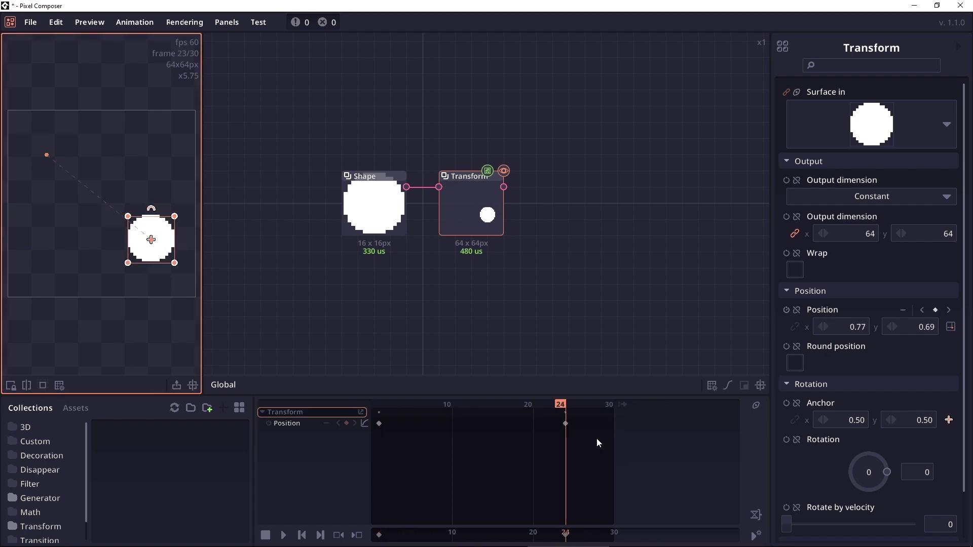
key("space")
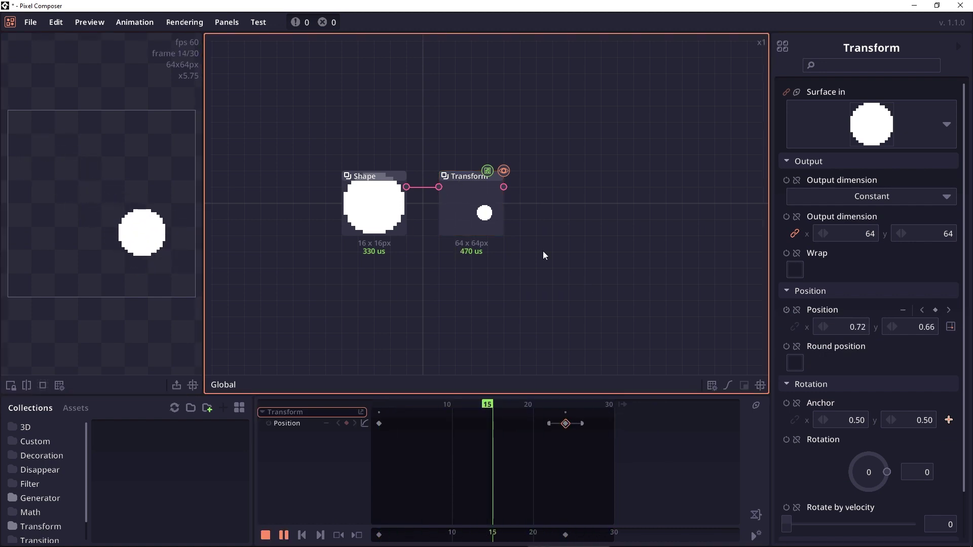
Add a Feedback node fed by the Transform output and open its inner graph.
left_click_drag(503, 187, 533, 188)
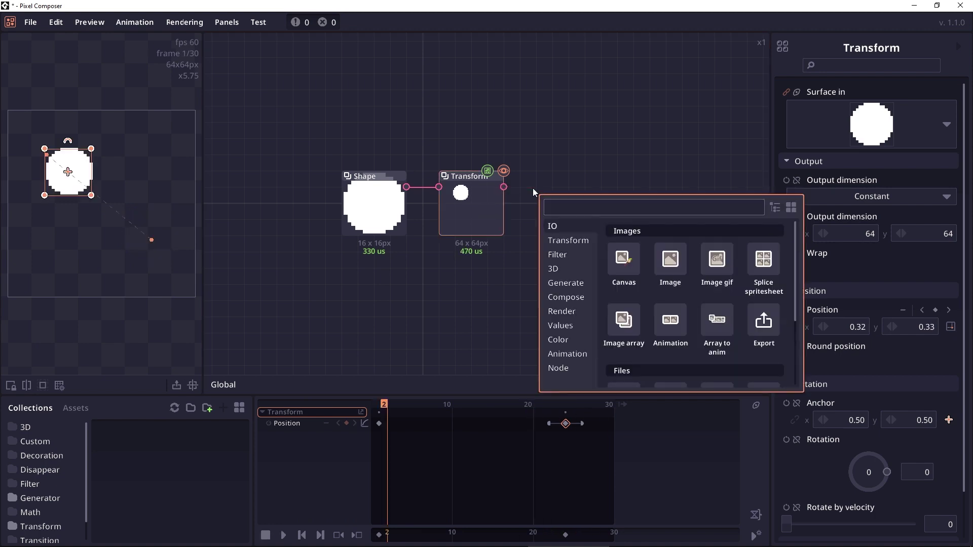
type("feed")
key("Return")
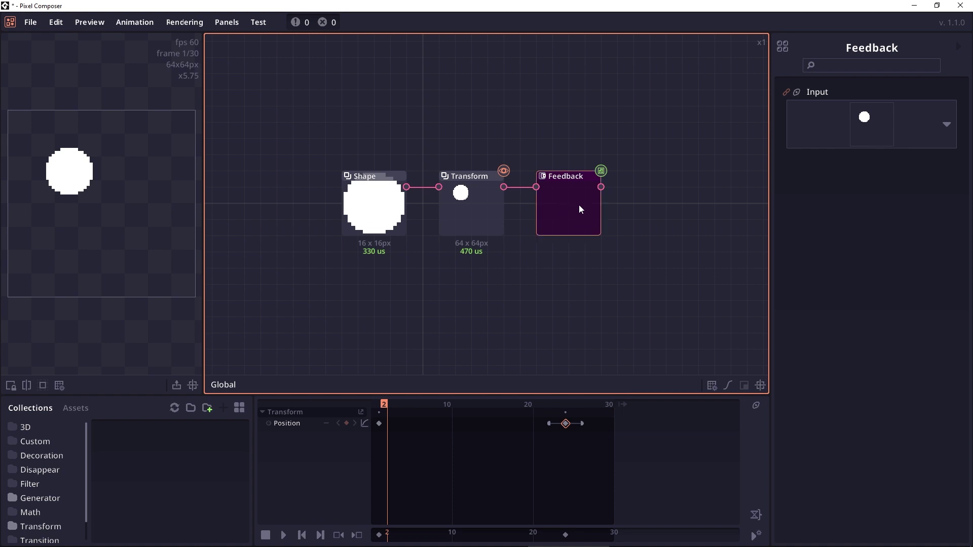
double_click(579, 205)
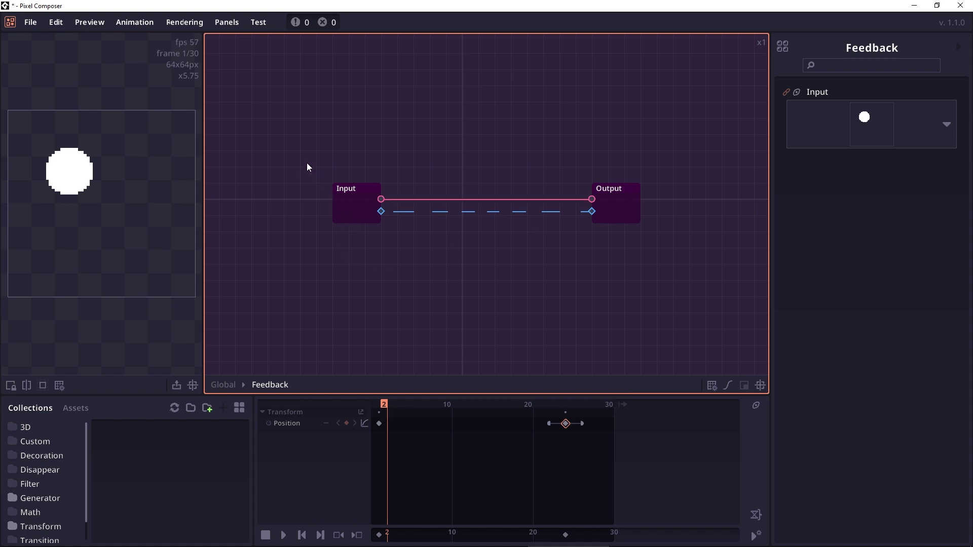
left_click_drag(306, 163, 659, 237)
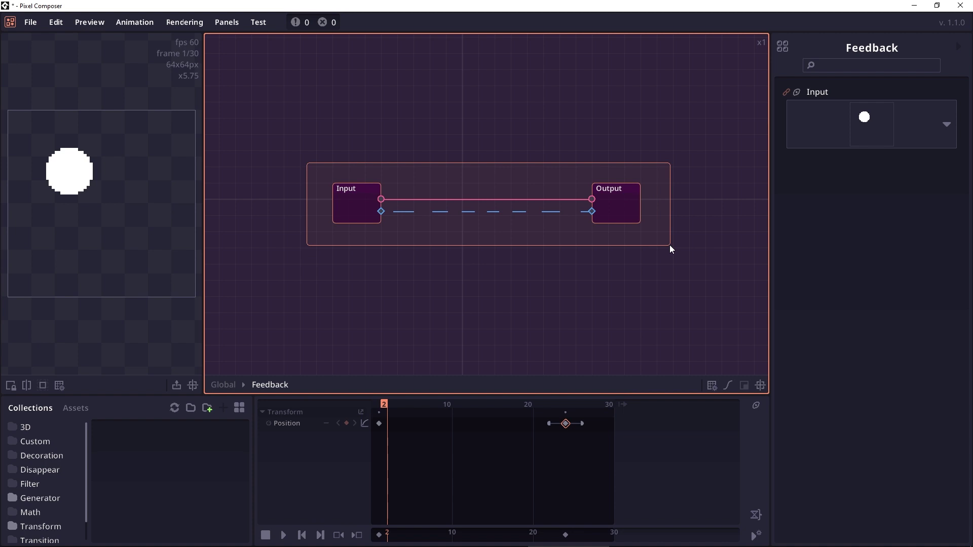
left_click_drag(670, 248, 668, 250)
left_click(636, 280)
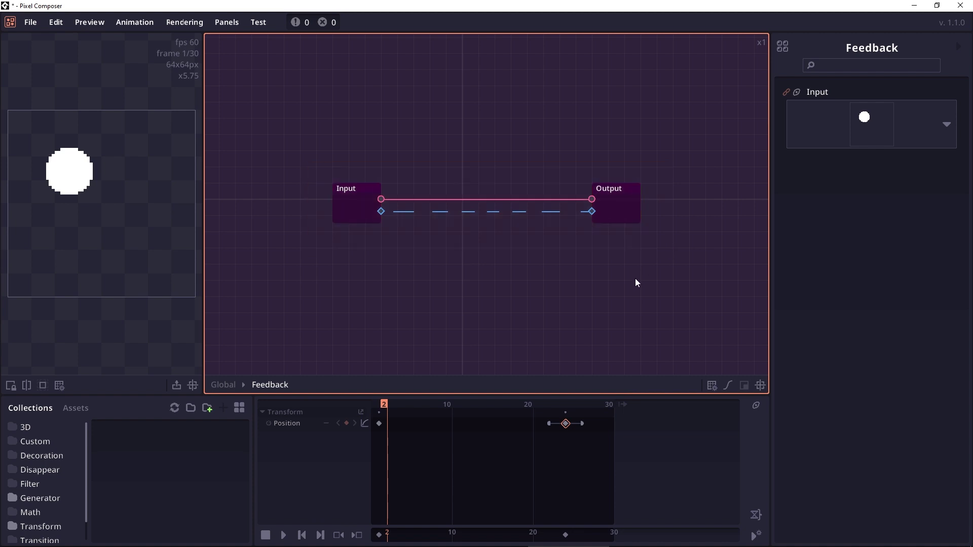
Add a second Input node inside the Feedback group and set its input type to Surface.
right_click(348, 247)
left_click(393, 286)
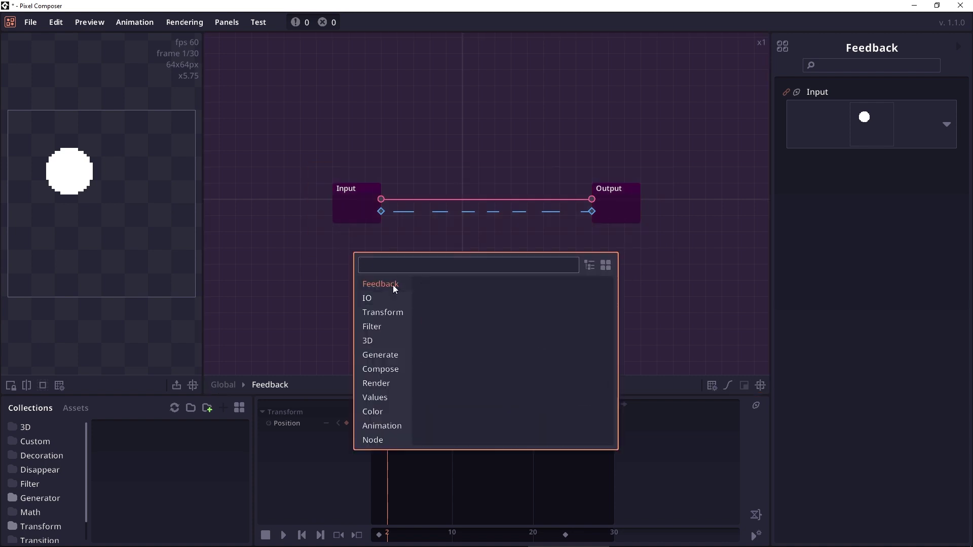
left_click(440, 316)
left_click(374, 282)
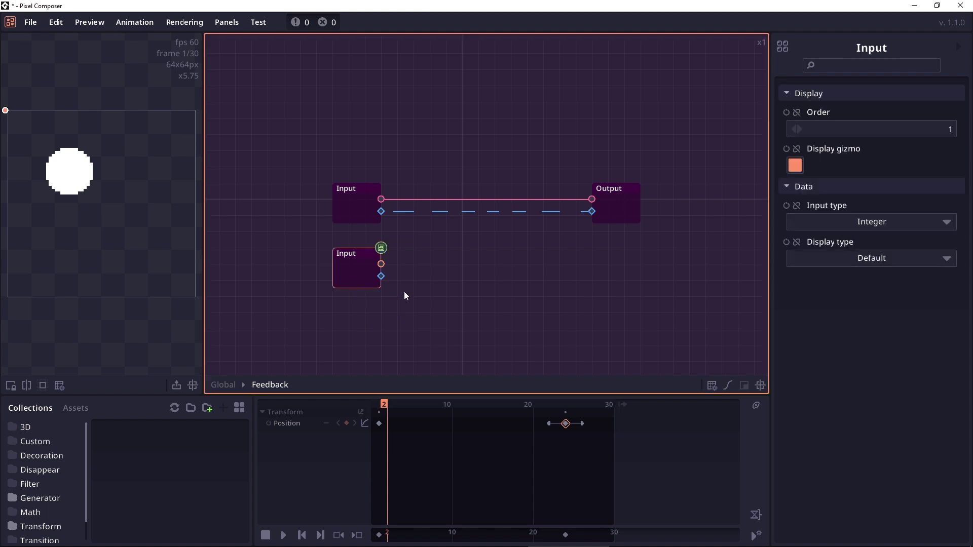
left_click(871, 223)
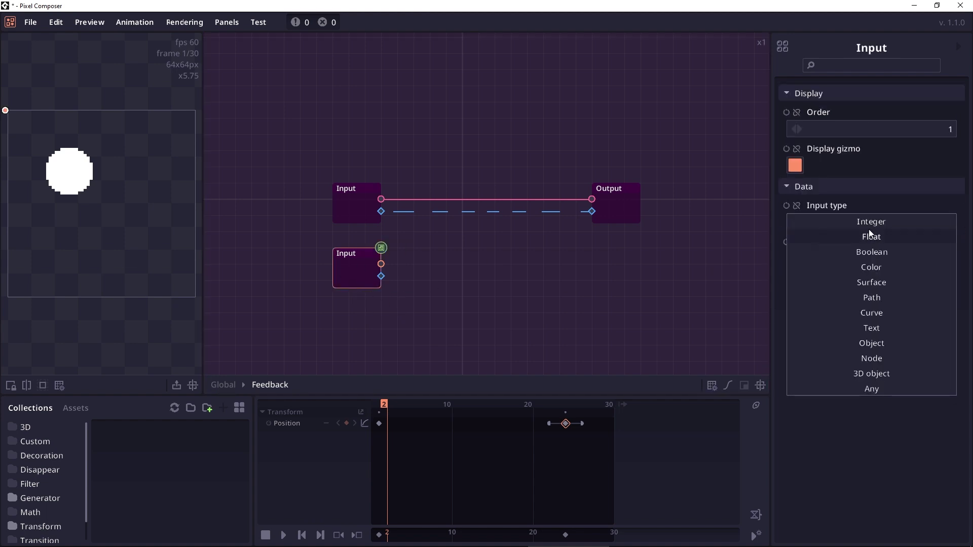
left_click(880, 287)
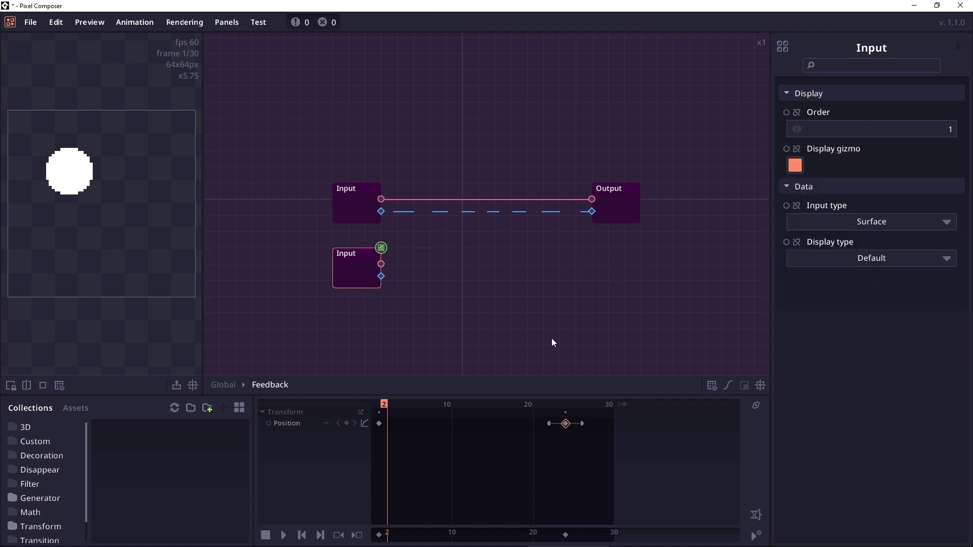
Insert a Blend node between the first Input and Output, and connect the second Input to Blend's second surface input.
right_click(459, 201)
type("blend")
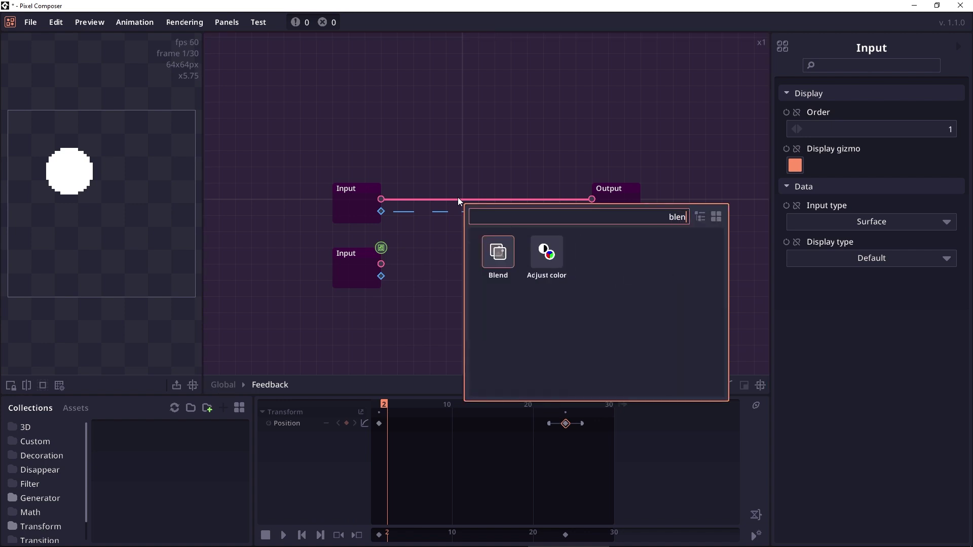
left_click(499, 253)
left_click_drag(381, 264, 461, 212)
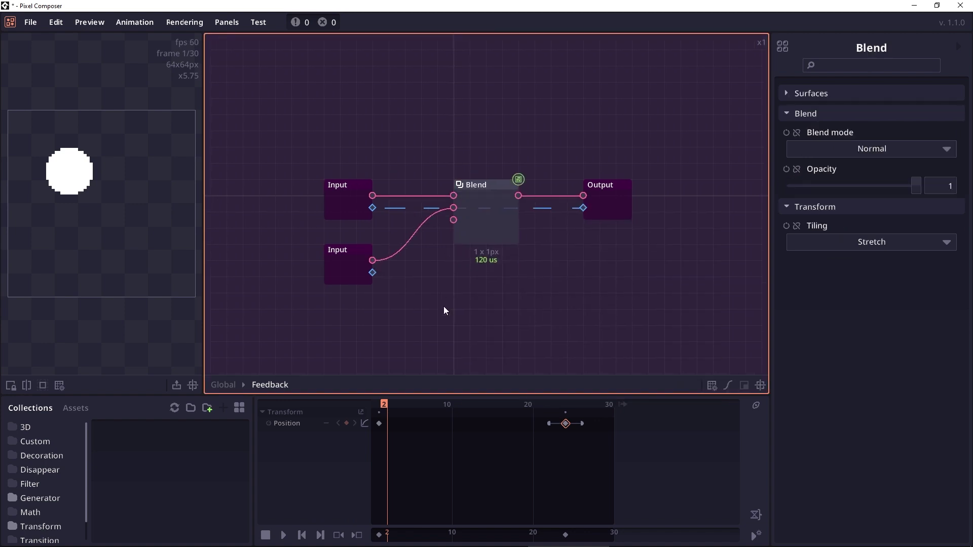
Return to the Global graph, connect the Transform output to Feedback's second input, and play the animation.
left_click(227, 384)
left_click_drag(499, 185, 534, 196)
left_click(544, 198)
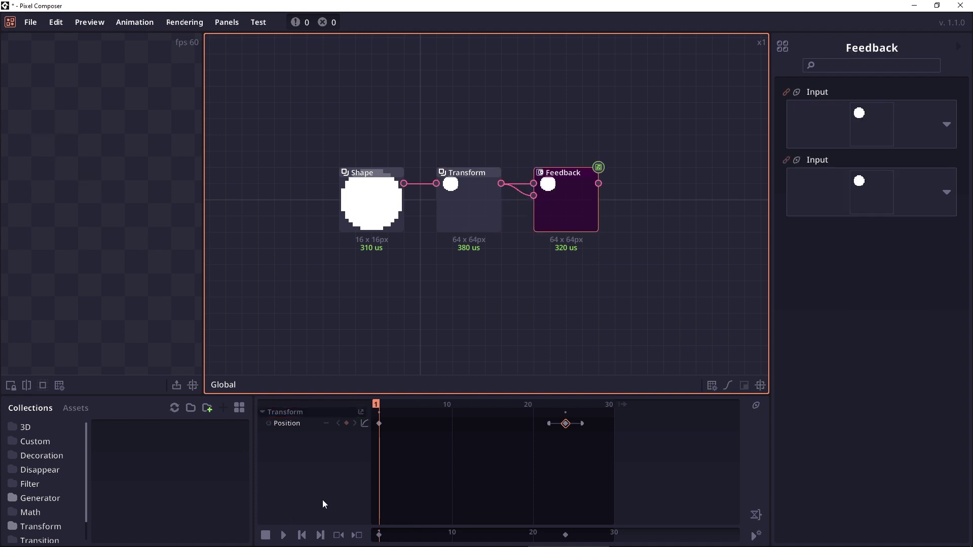
left_click(284, 536)
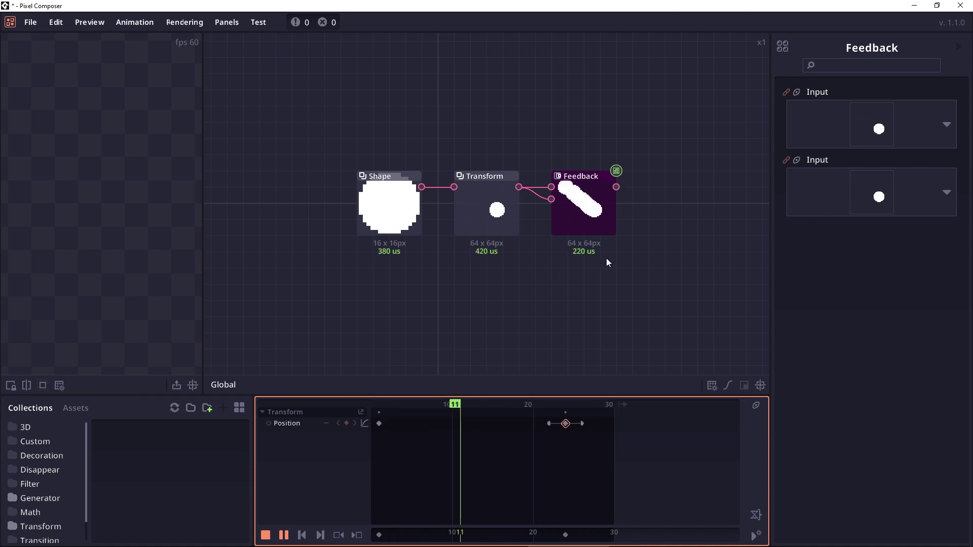
Open the Feedback group again and move both Input nodes farther away from the Blend node.
left_click_drag(611, 250, 601, 250)
left_click(575, 210)
double_click(576, 209)
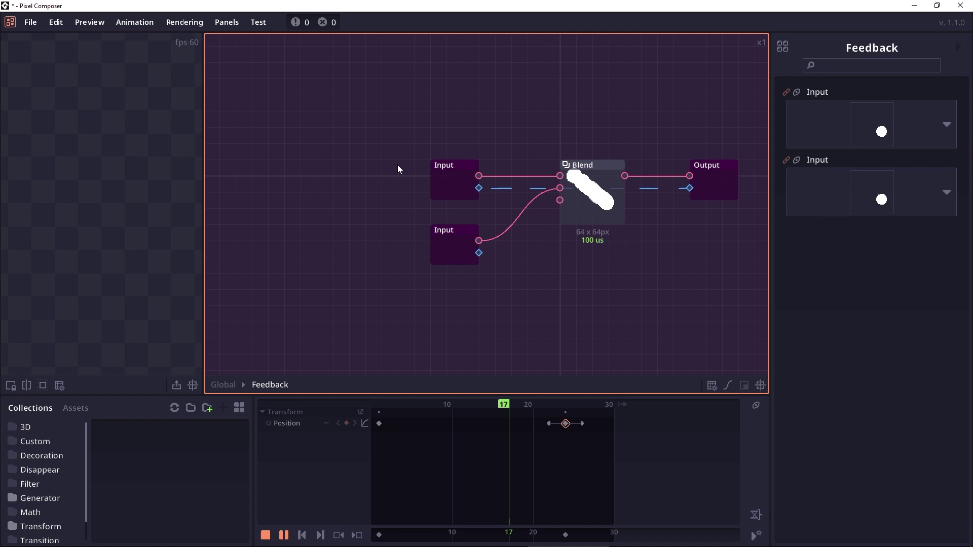
left_click_drag(446, 183, 367, 189)
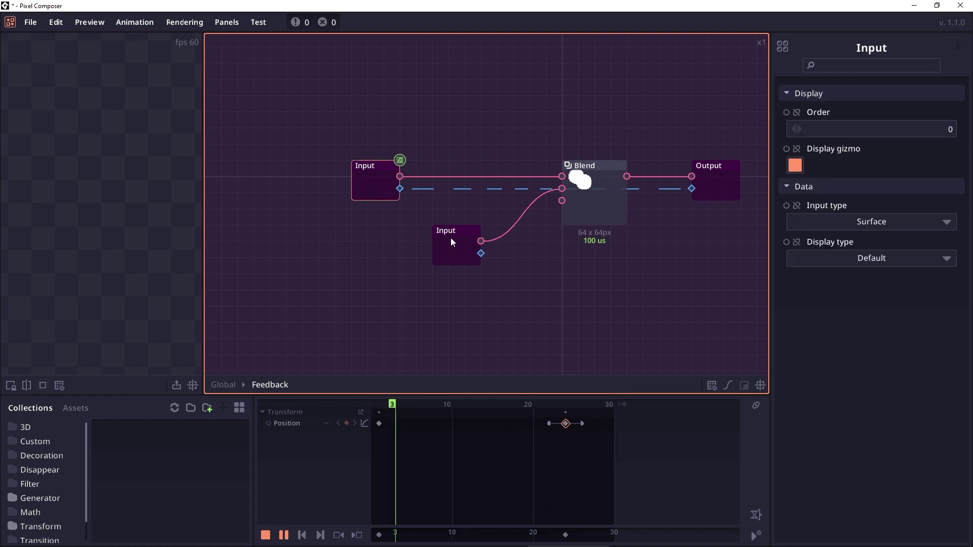
left_click_drag(452, 239, 371, 288)
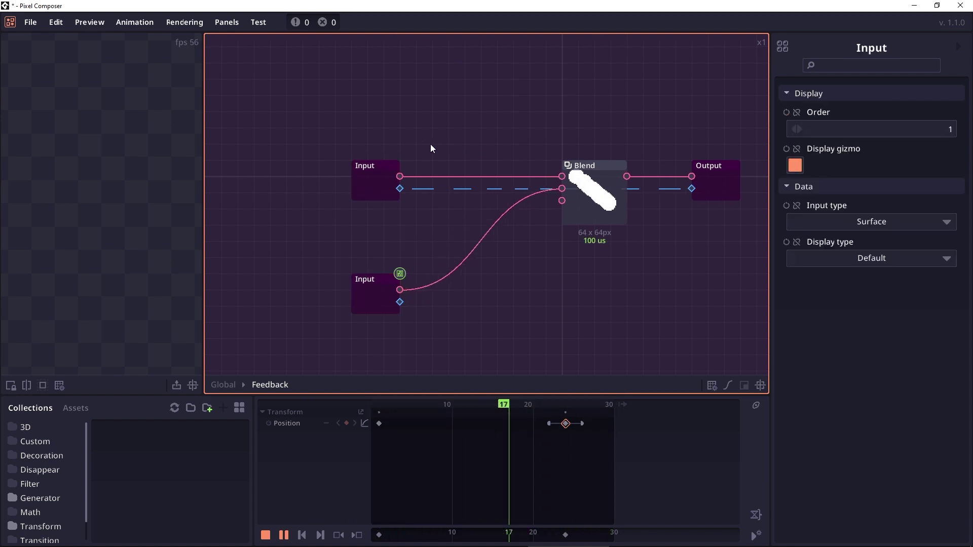
left_click_drag(432, 145, 492, 203)
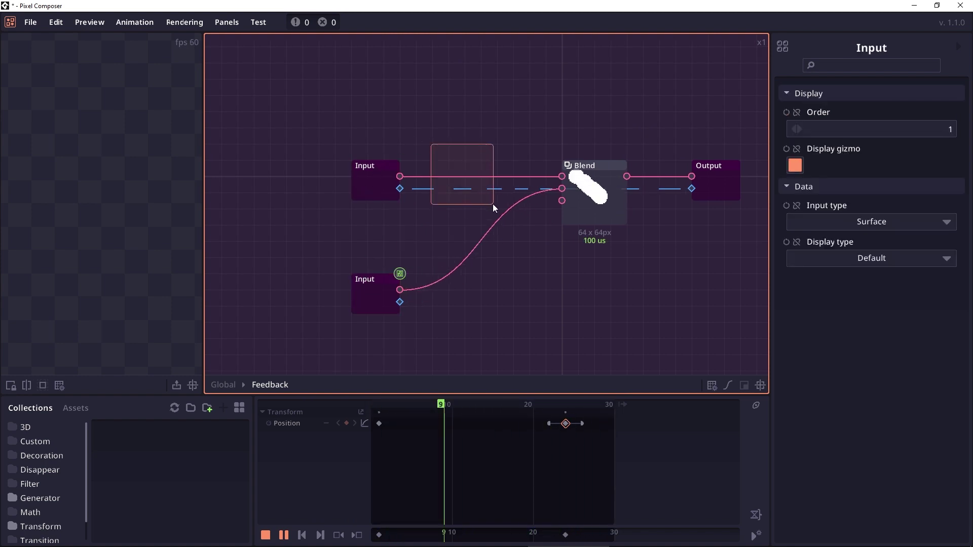
Insert a Color adjust node between the first Input and Blend, and set its Alpha to 0.95.
right_click(458, 178)
type("color")
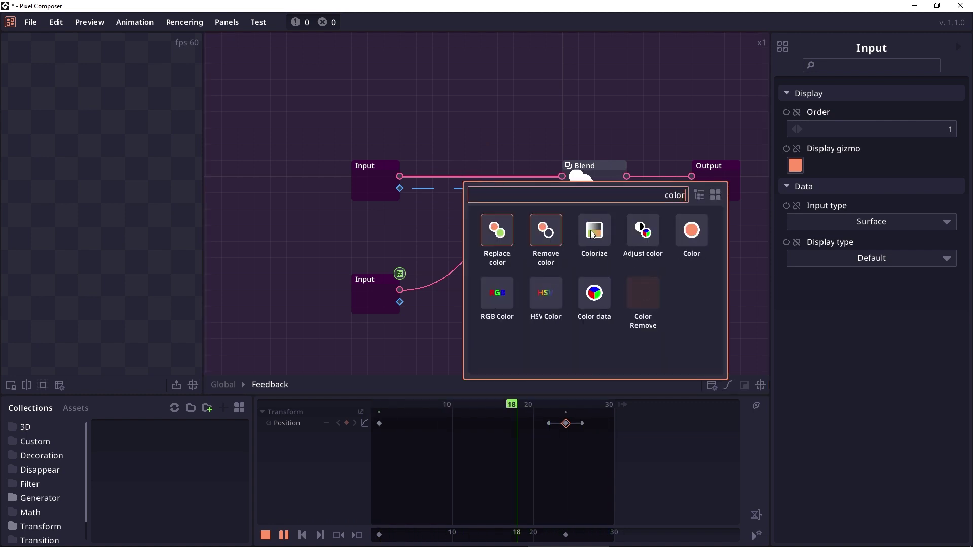
left_click(638, 234)
scroll(823, 355, "down", 3)
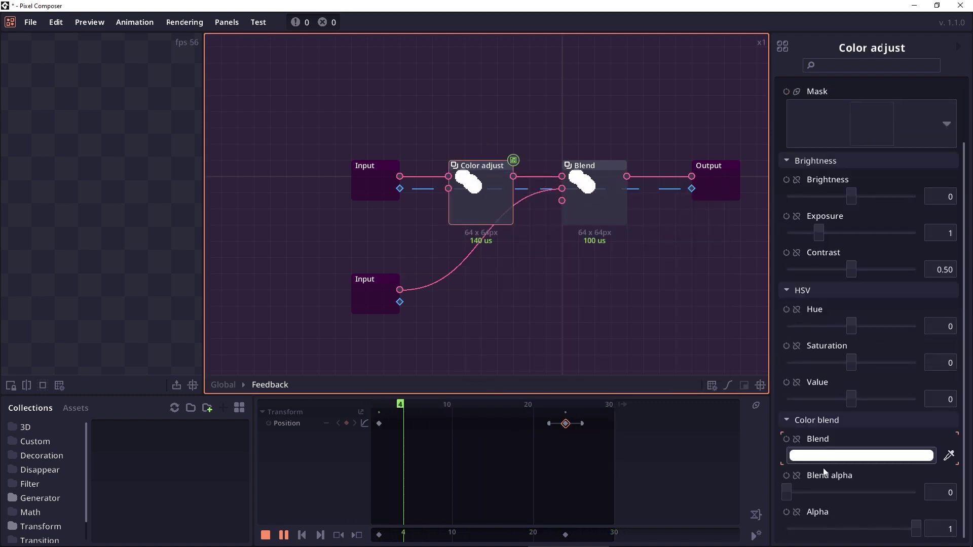
left_click(909, 529)
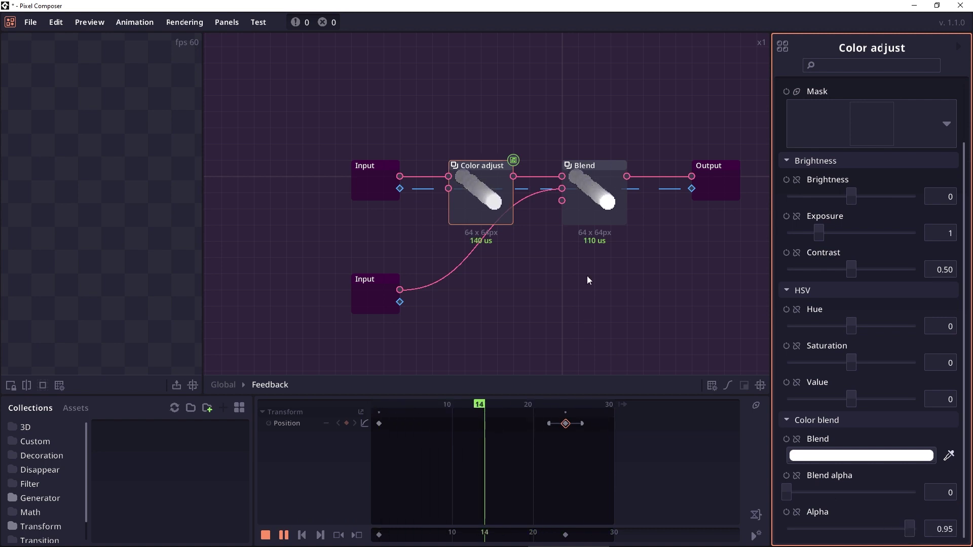
Preview the Blend node and lower the Color adjust node's Alpha to 0.79.
left_click(598, 211)
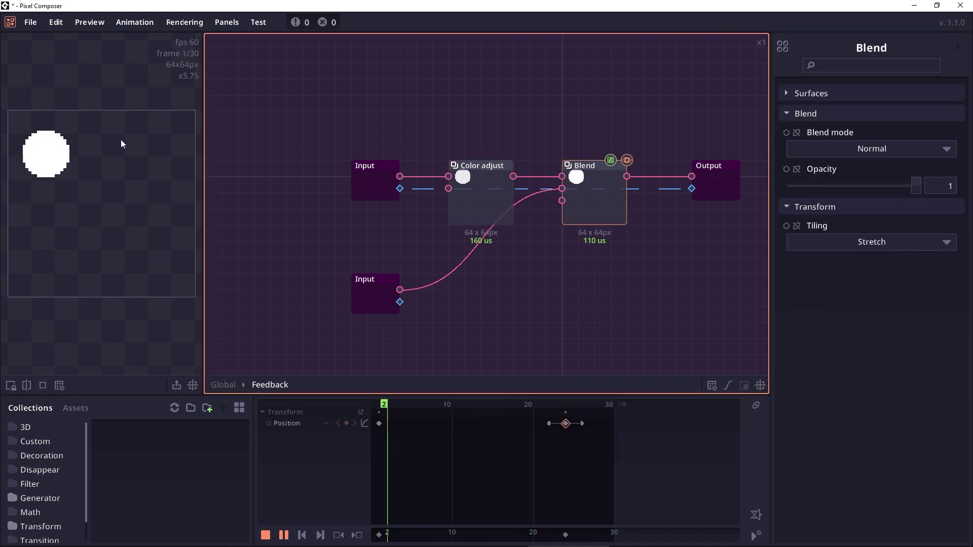
left_click(469, 213)
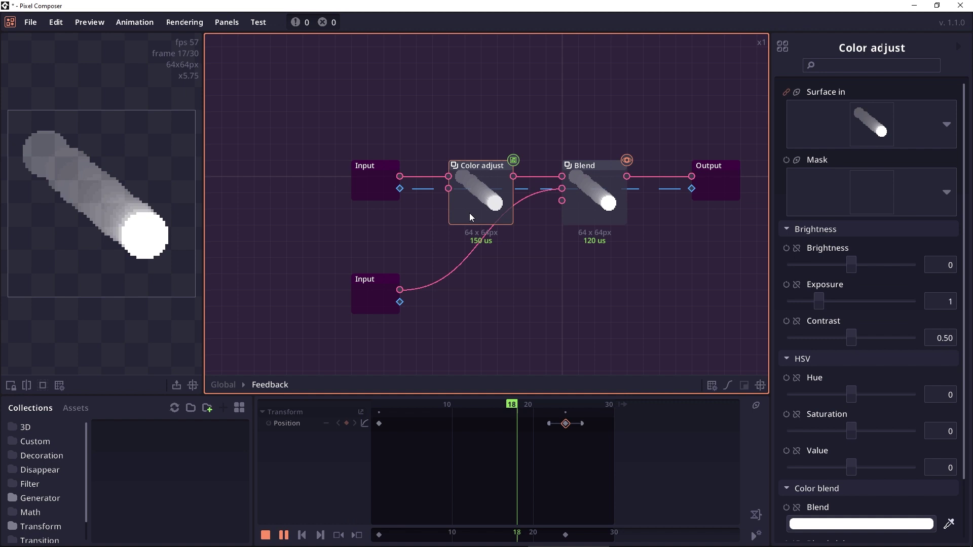
scroll(900, 527, "down", 3)
left_click_drag(900, 529, 854, 528)
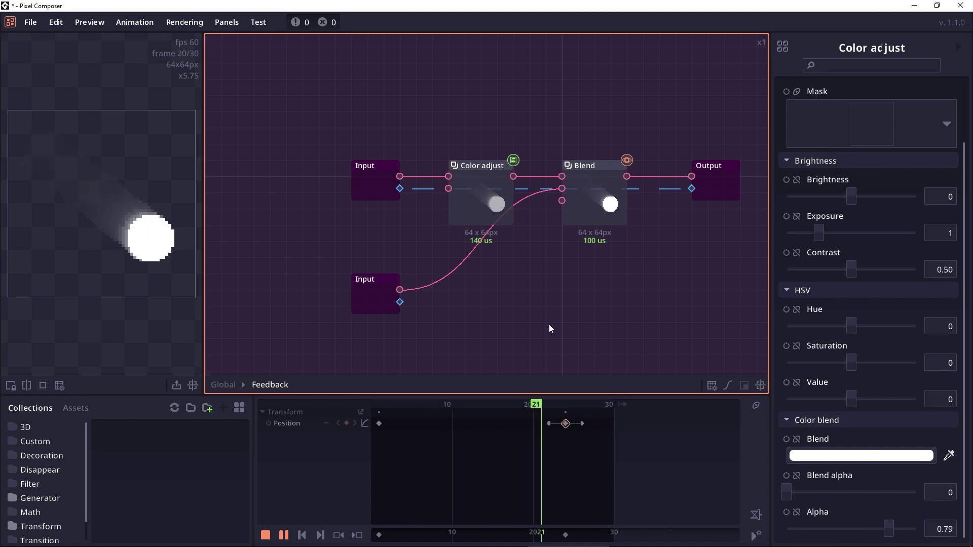
Return to the Global graph and place the Trail collection from the Generator category below the Feedback node.
left_click_drag(650, 231, 602, 192)
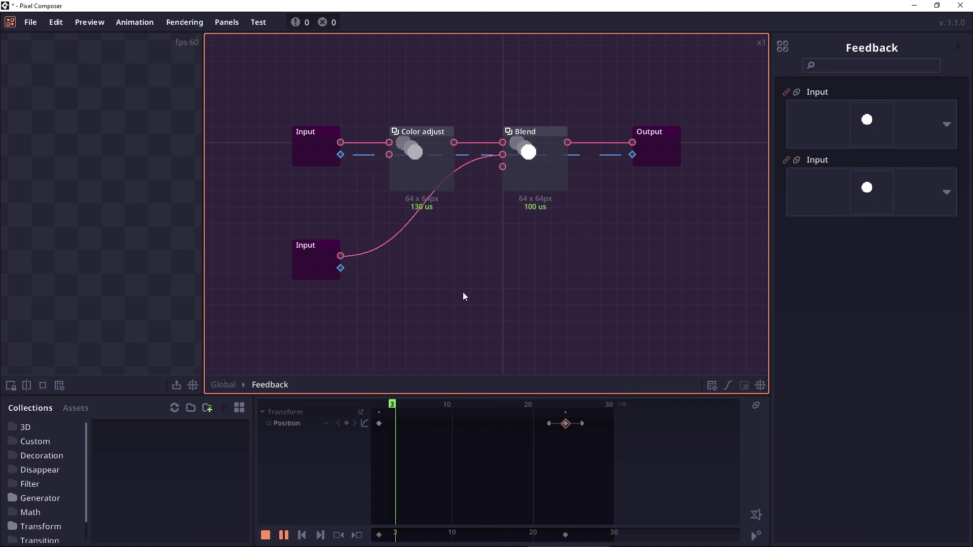
left_click(223, 384)
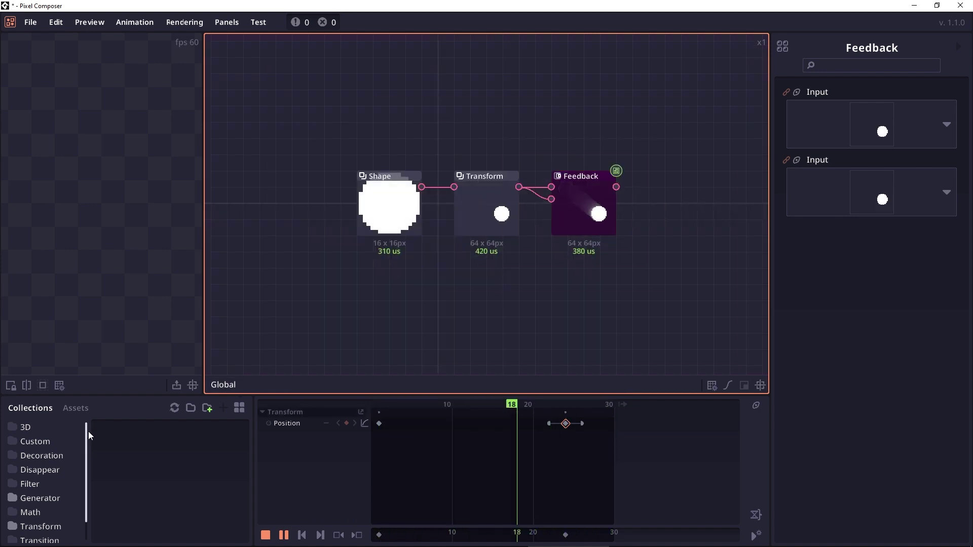
left_click(60, 491)
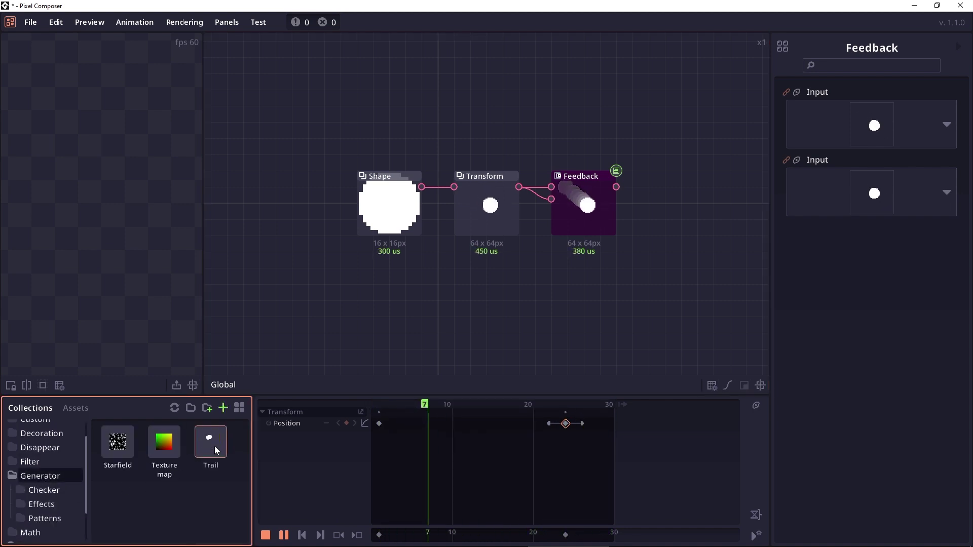
left_click_drag(214, 446, 552, 256)
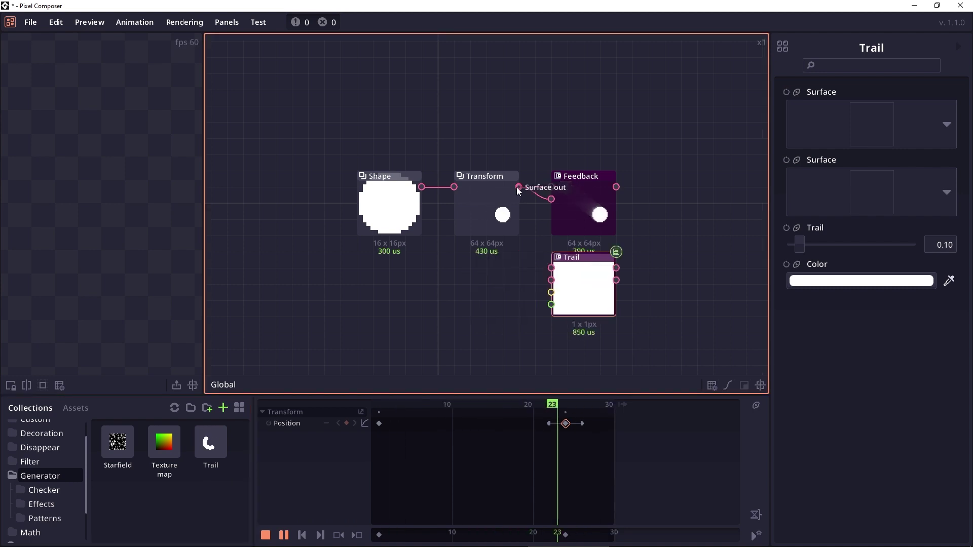
Connect the Transform output to both Surface inputs of the Trail node and preview the Trail node.
left_click_drag(518, 187, 552, 268)
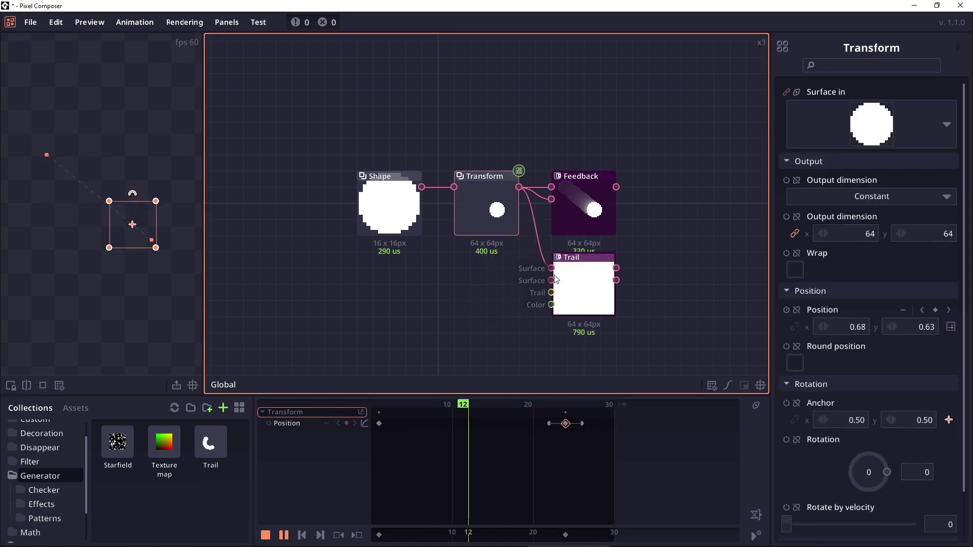
left_click_drag(519, 187, 552, 280)
left_click(503, 321)
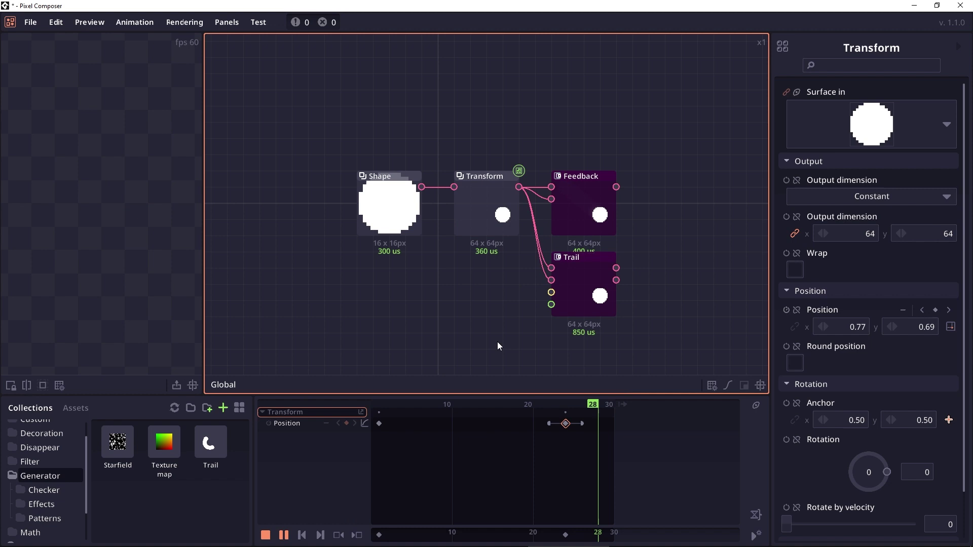
left_click(580, 312)
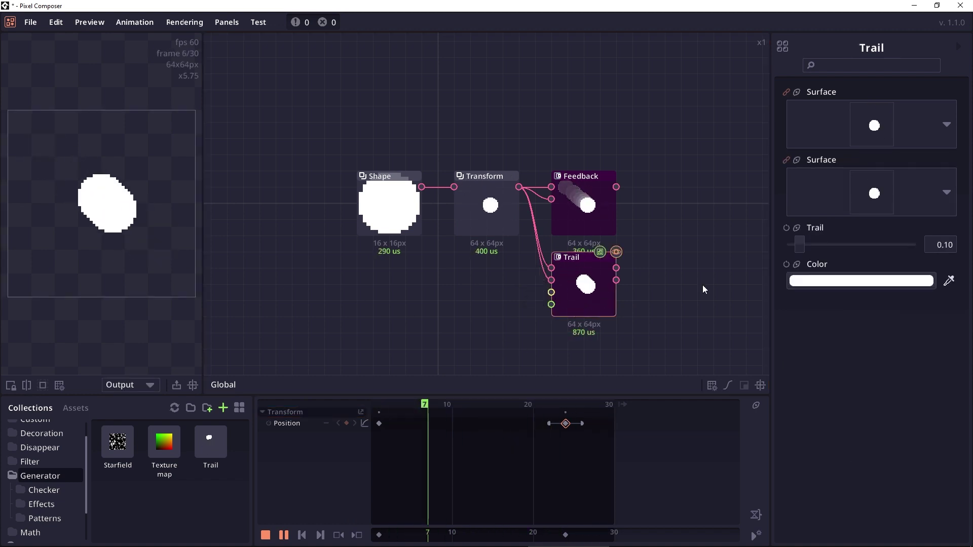
Open the Trail group's inner graph and preview its Blend node to examine how the trail is built.
double_click(565, 282)
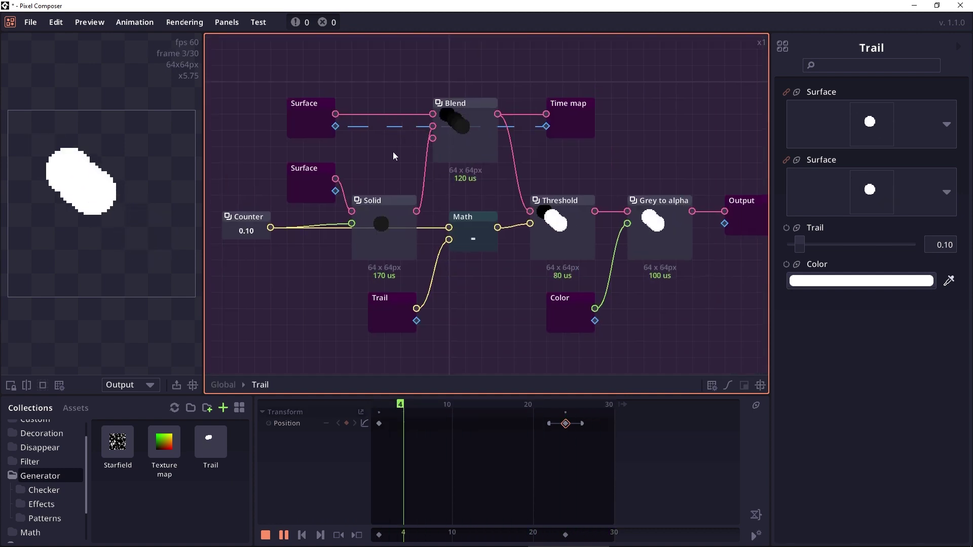
left_click(488, 132)
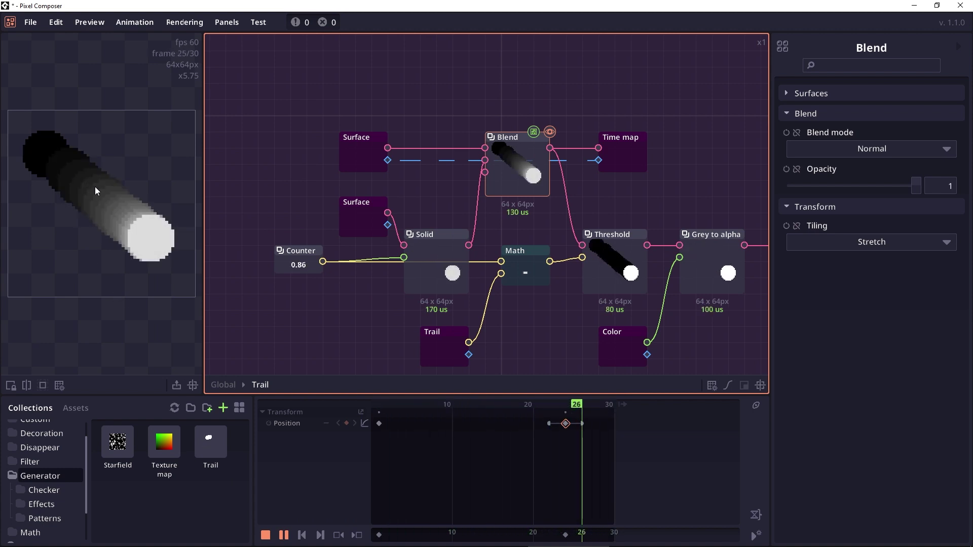
left_click_drag(293, 318, 355, 296)
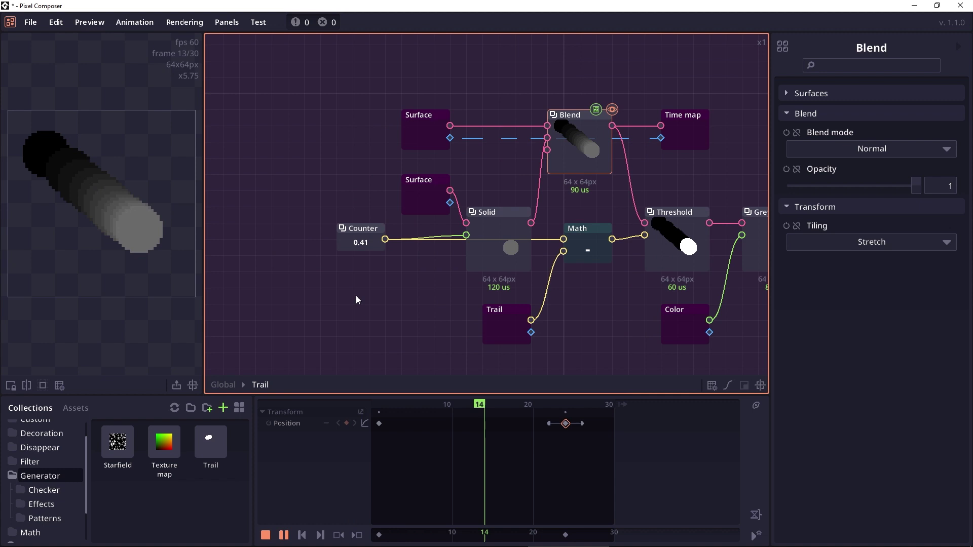
Examine the Counter and Solid nodes inside the Trail group, previewing the Solid output and the Blend output.
left_click(345, 247)
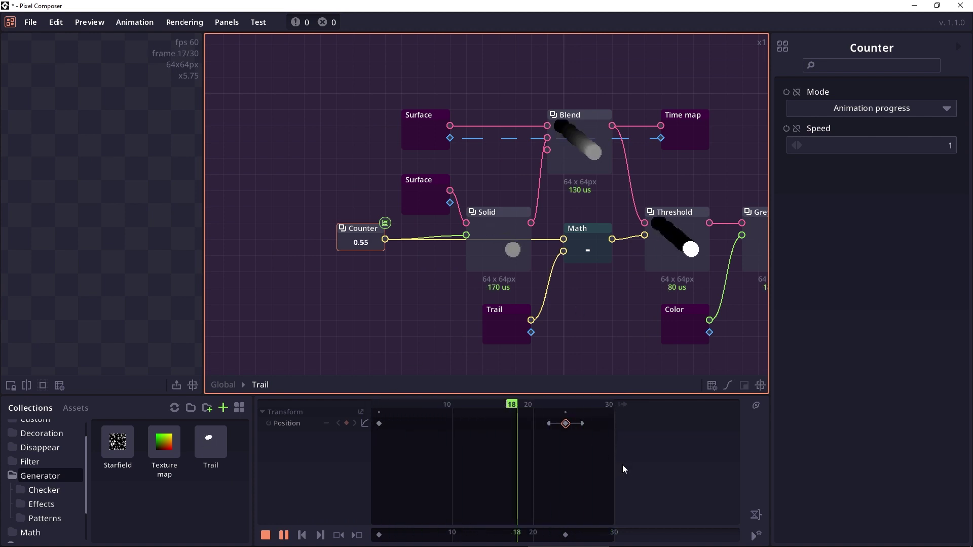
left_click_drag(371, 284, 375, 297)
scroll(375, 296, "up", 1)
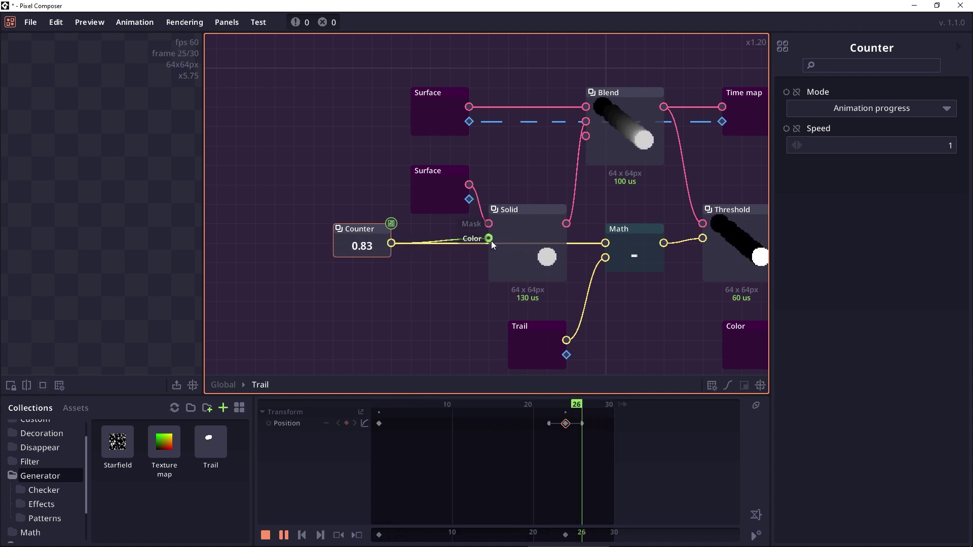
left_click(531, 240)
left_click_drag(531, 240, 466, 277)
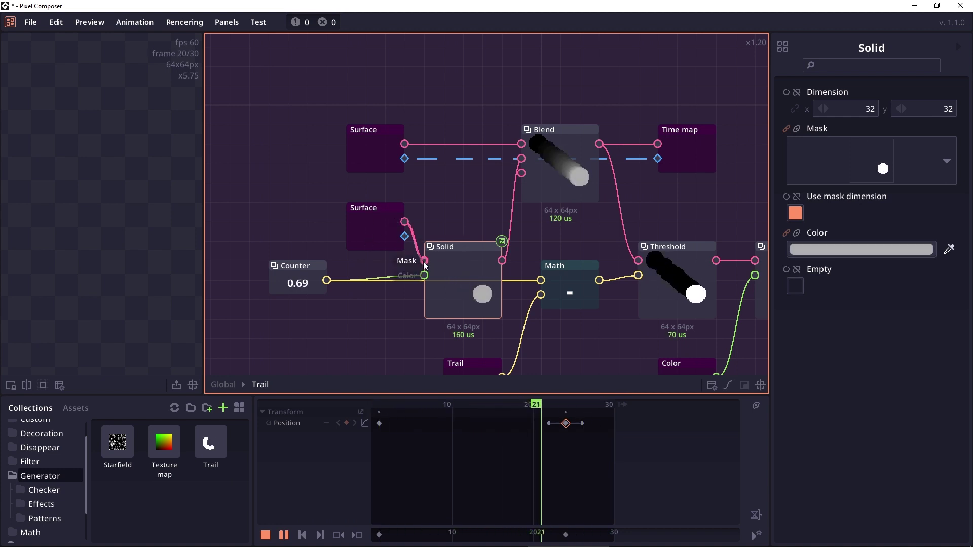
left_click(455, 296)
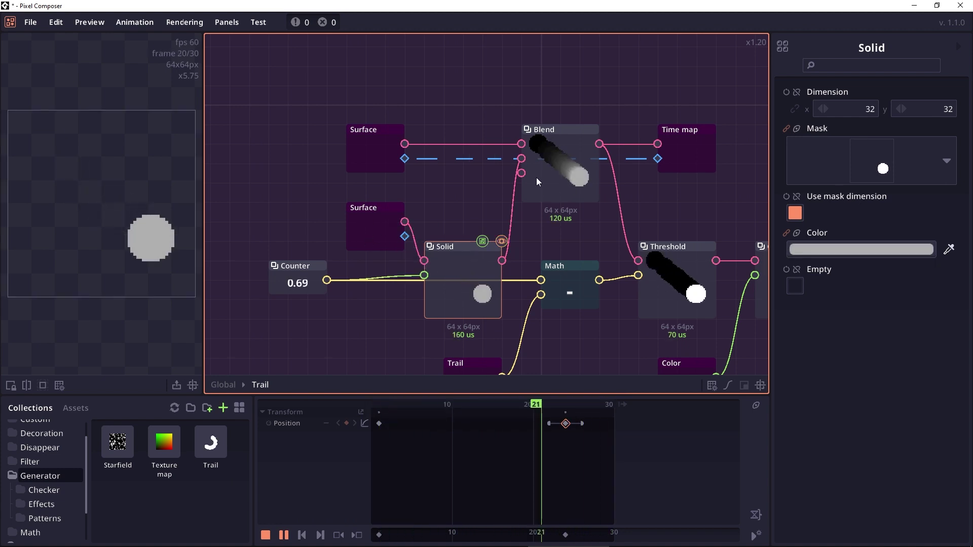
left_click(572, 168)
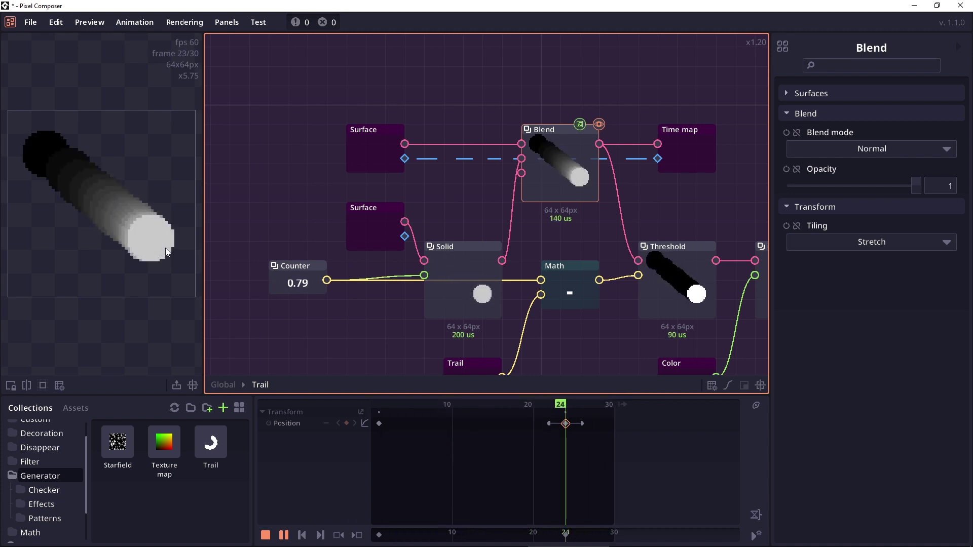
Preview the Threshold node and examine the Counter, Math and Trail input nodes that feed its threshold value.
left_click_drag(628, 332, 589, 250)
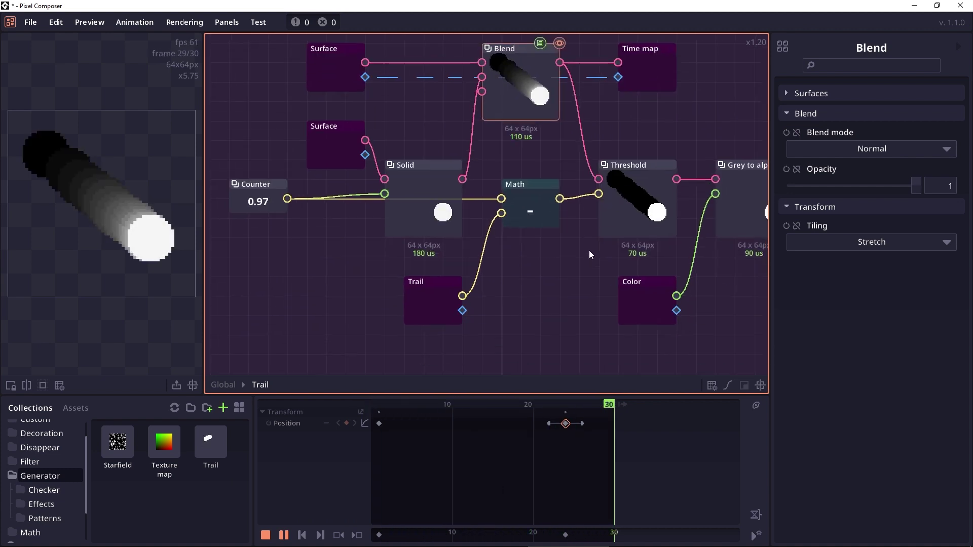
left_click(640, 208)
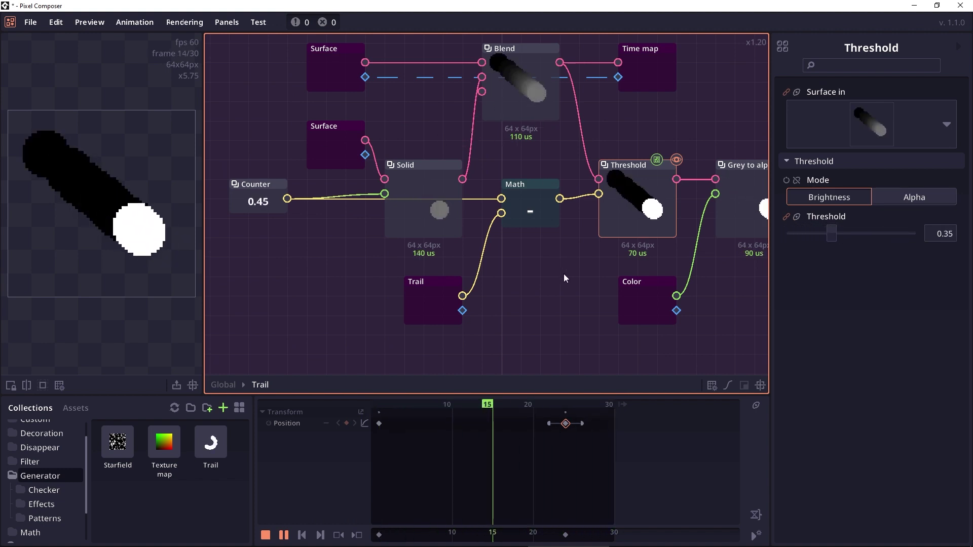
left_click(241, 191)
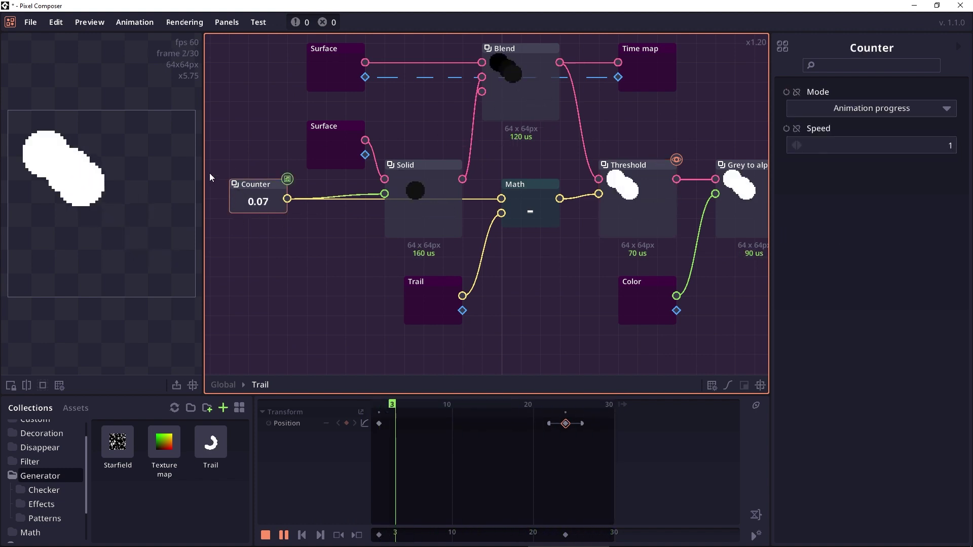
left_click(556, 223)
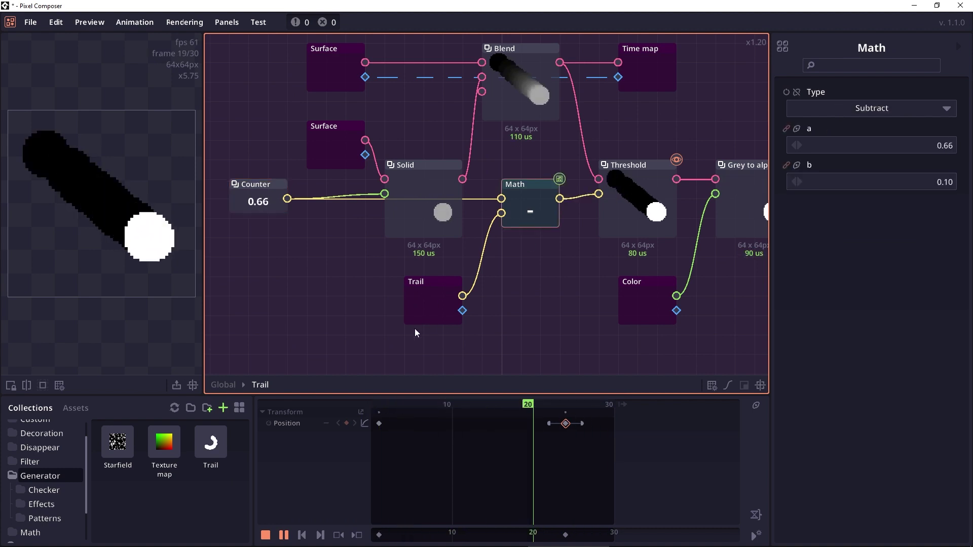
left_click(428, 306)
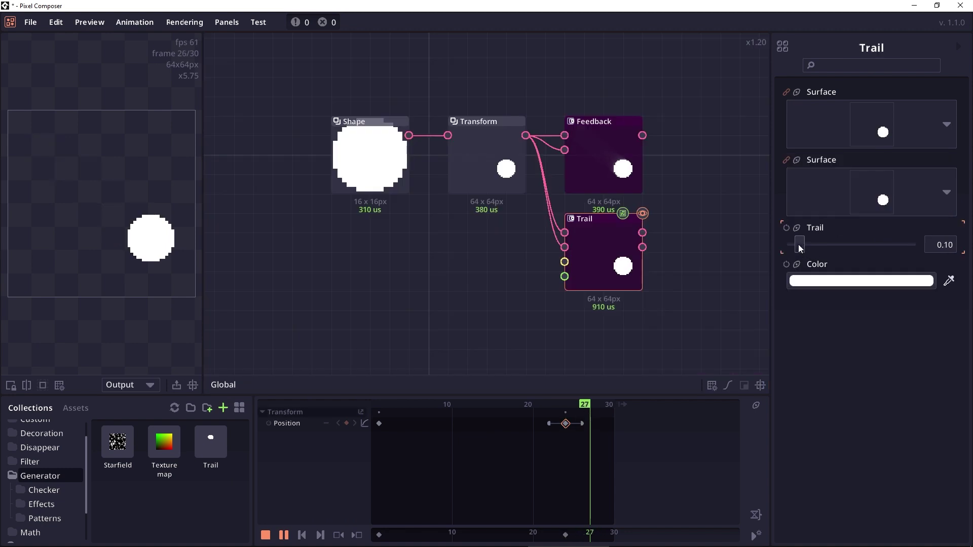
In the Global graph, try the Trail node's Trail amount at 0.48 and set it to 0.14.
left_click_drag(799, 244, 833, 261)
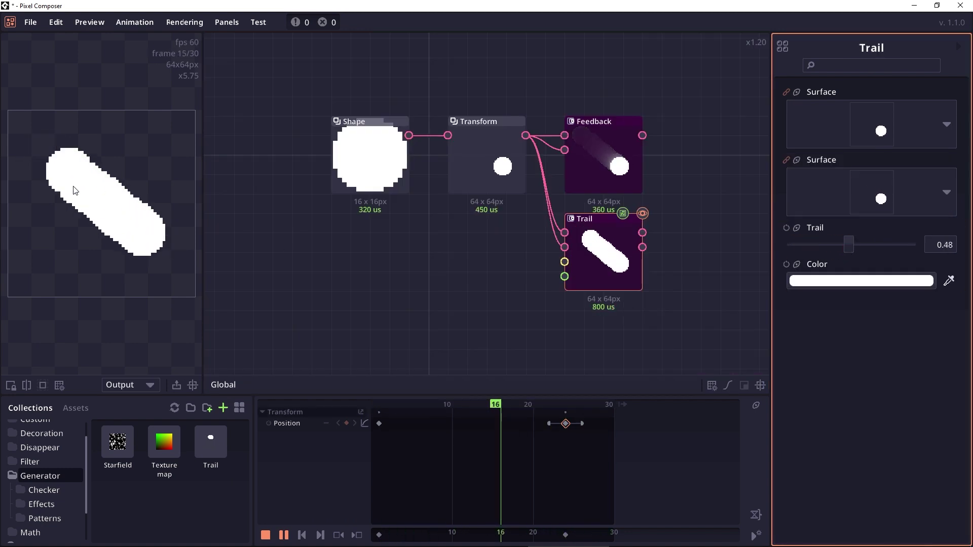
left_click_drag(850, 245, 806, 245)
Reopen the Trail group's inner graph, preview the Threshold node and examine the Grey to alpha node.
double_click(592, 260)
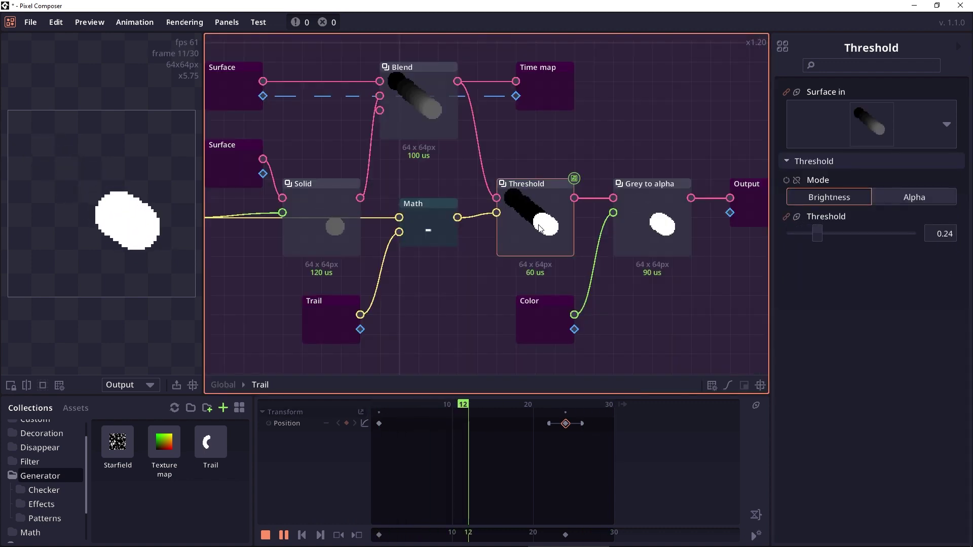
left_click(648, 232)
left_click(522, 203)
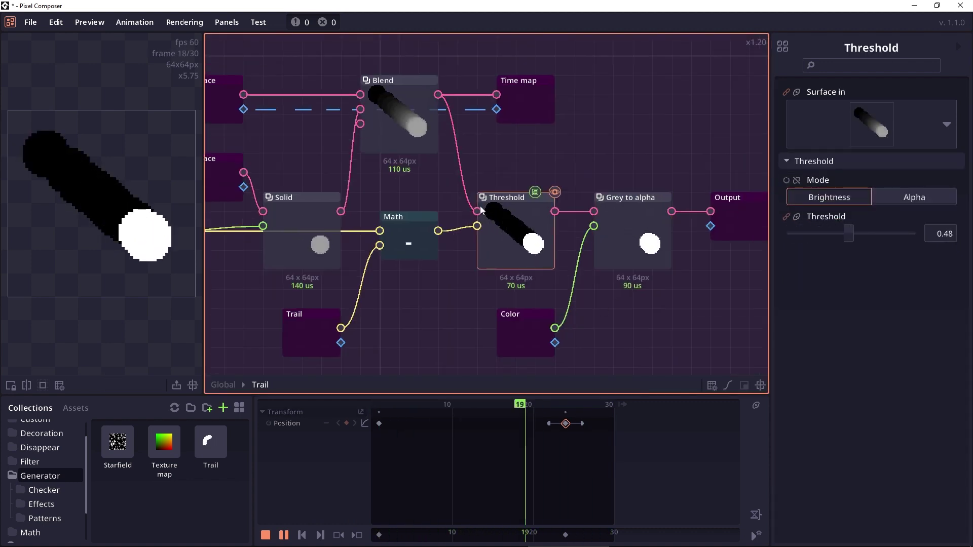
left_click(616, 250)
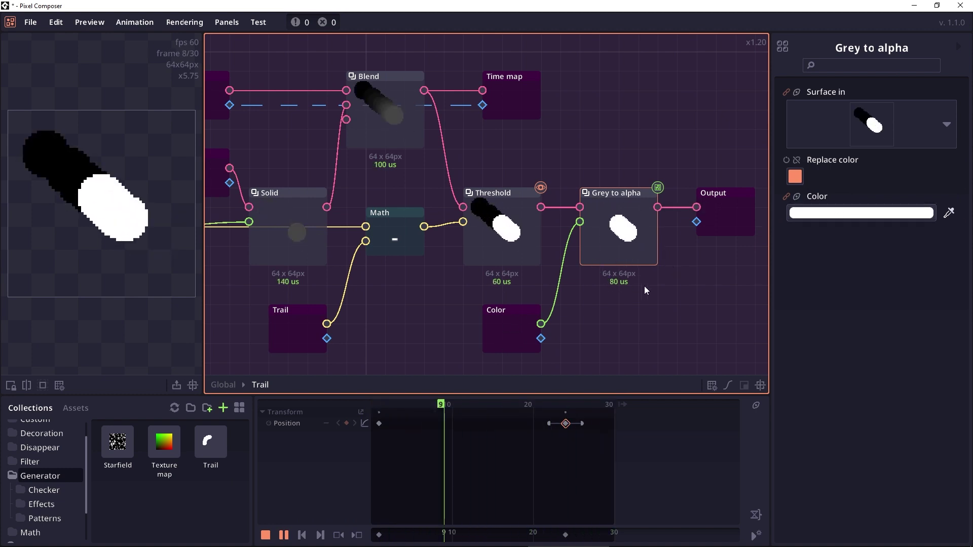
Return to the Global graph and set the Shape node's shape color to red, fd3030.
left_click(223, 385)
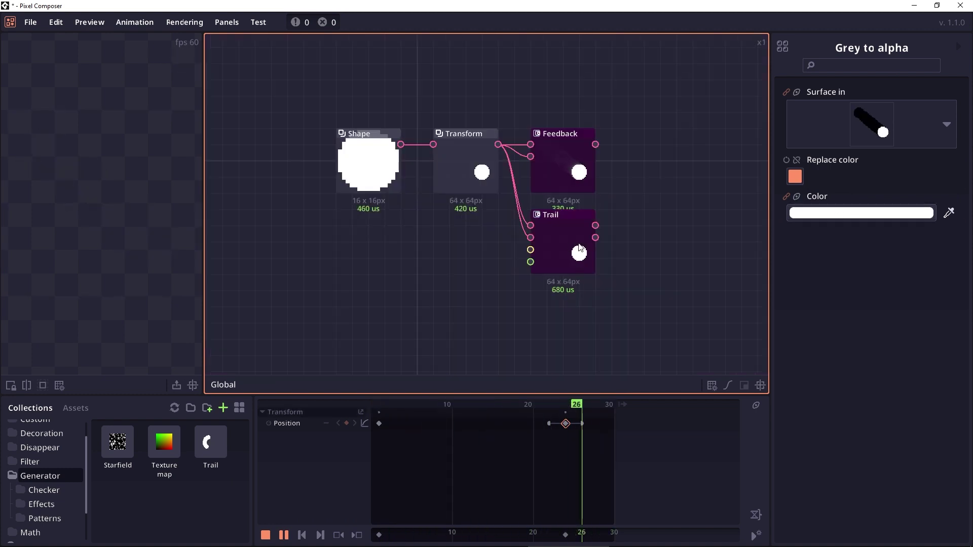
left_click(474, 171)
left_click(369, 161)
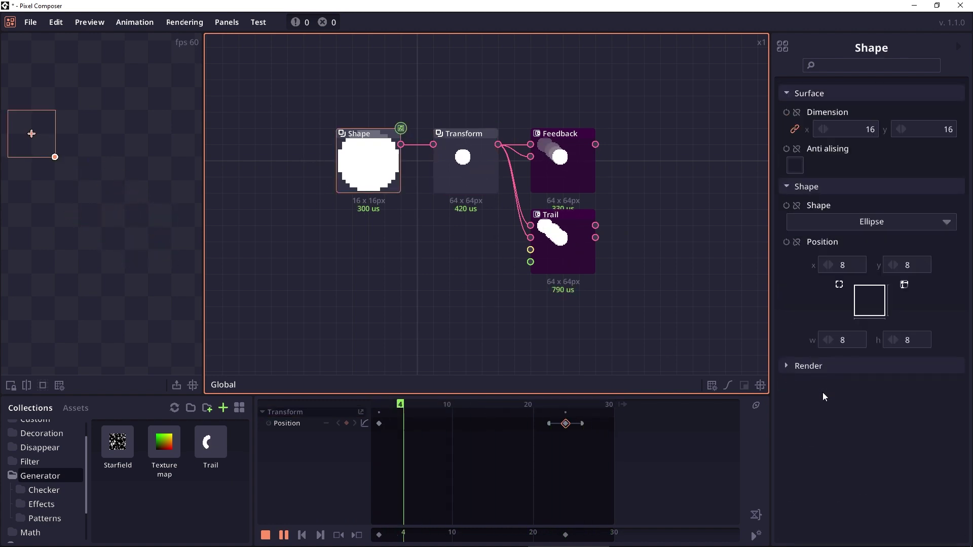
left_click(821, 367)
left_click(862, 402)
left_click(529, 216)
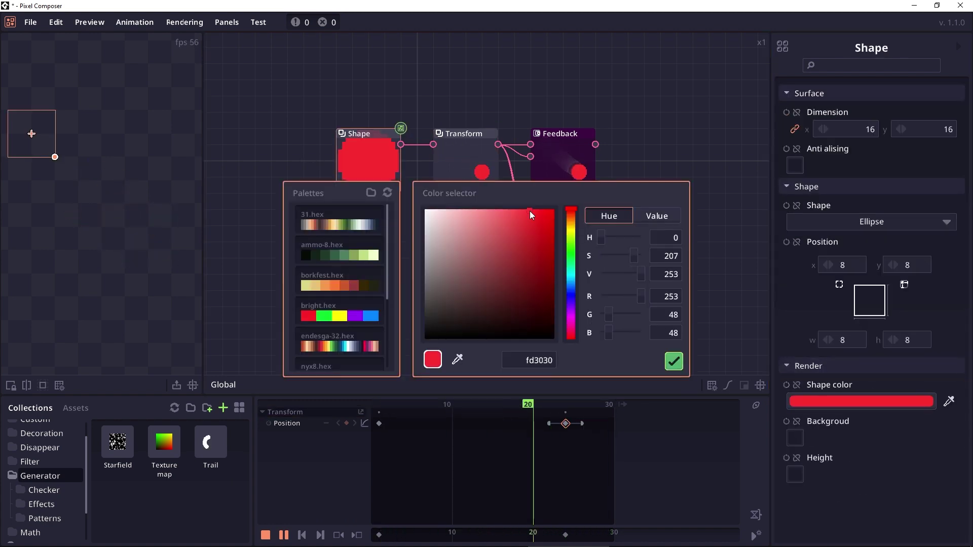
left_click(673, 361)
Move the Trail node below the Transform node and set its Color to the bright palette's green, 07ff30.
left_click(568, 264)
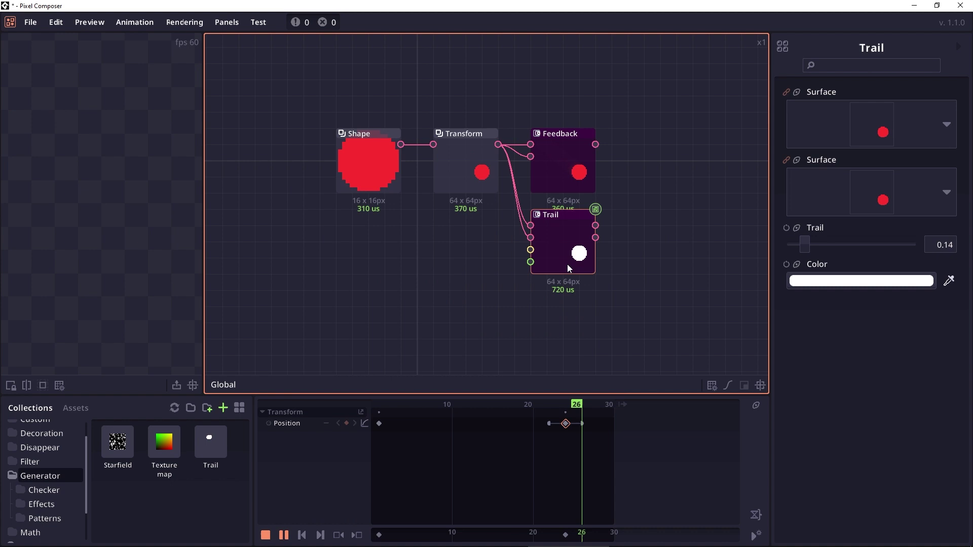
left_click(824, 281)
left_click(324, 316)
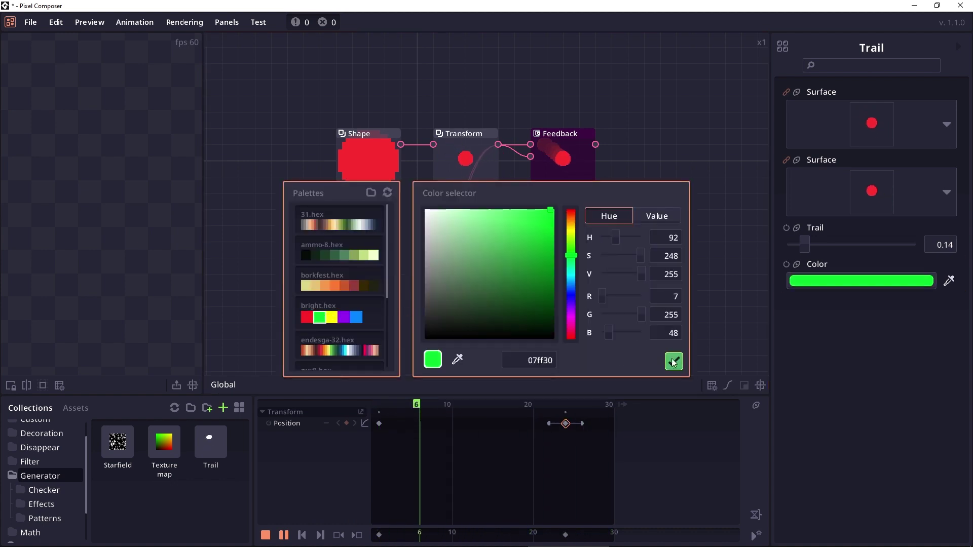
left_click(674, 361)
Combine the Trail output with the Transform output in a new Blend node below the Feedback node and preview it.
left_click_drag(531, 191, 596, 191)
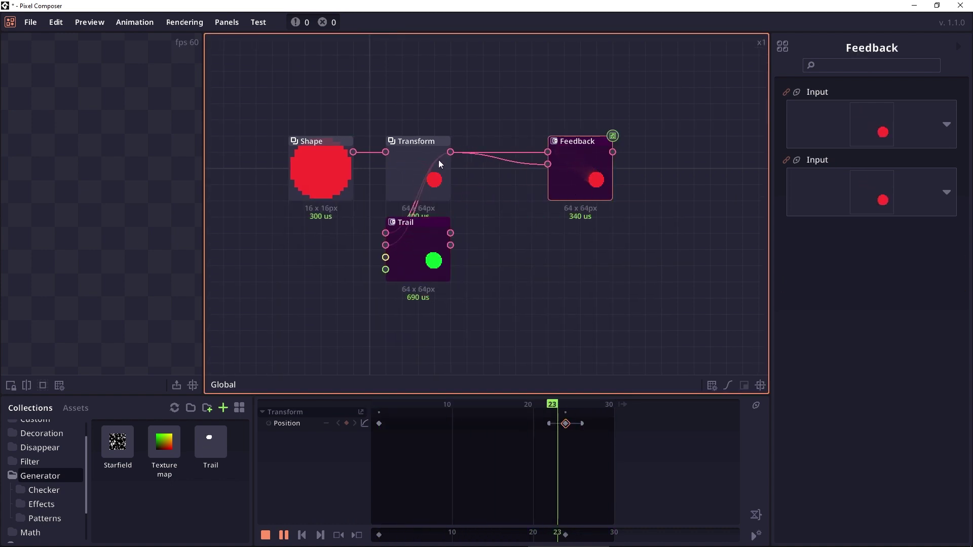
left_click_drag(450, 152, 506, 224)
left_click_drag(451, 234, 450, 152)
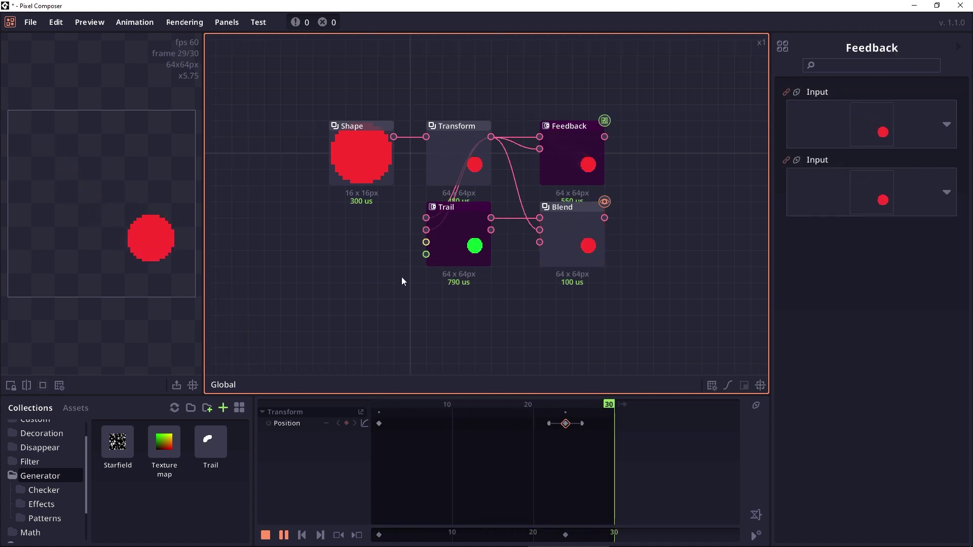
Look over the Trail group's inner graph once more and return to the Global graph.
double_click(449, 245)
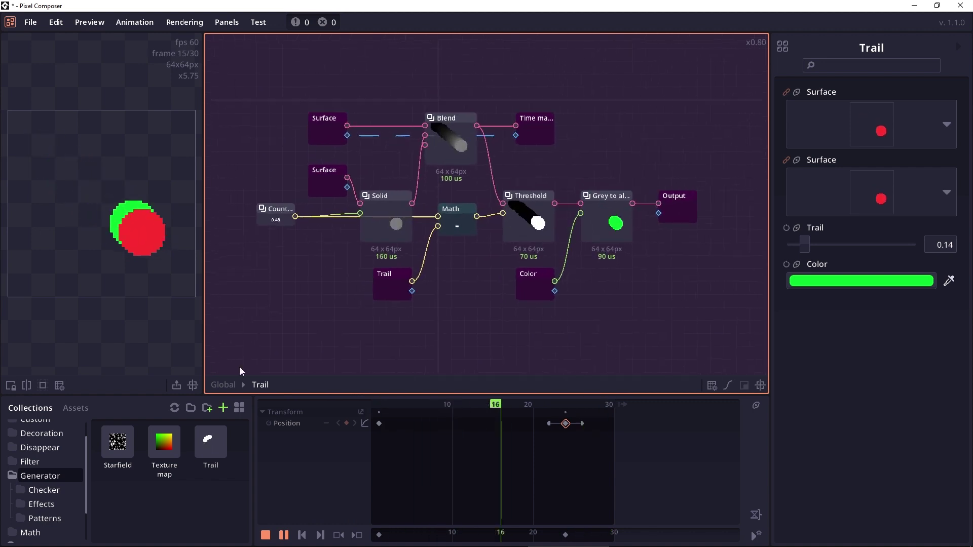
left_click(218, 385)
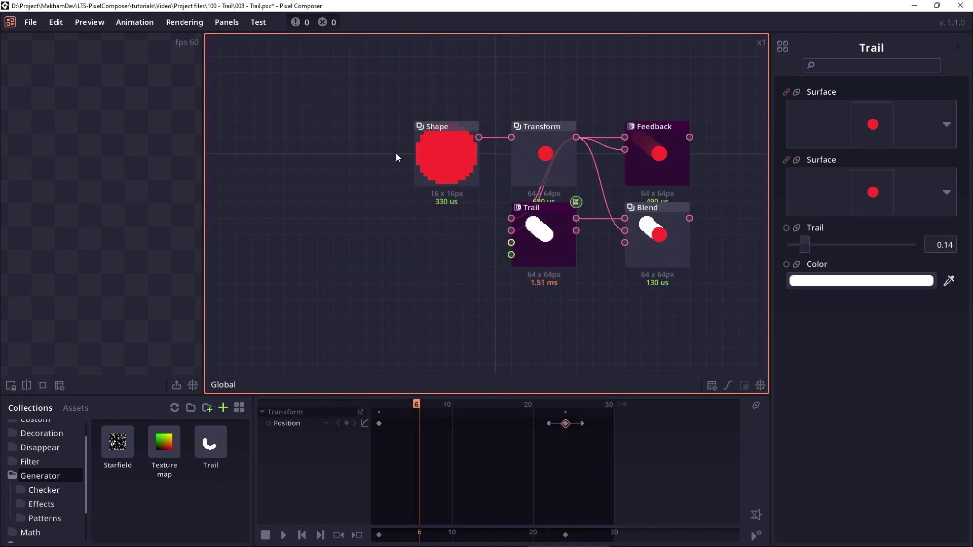
Replace the Shape and Transform nodes with a new Particle node beside the Trail node.
left_click_drag(399, 95, 553, 159)
key("Delete")
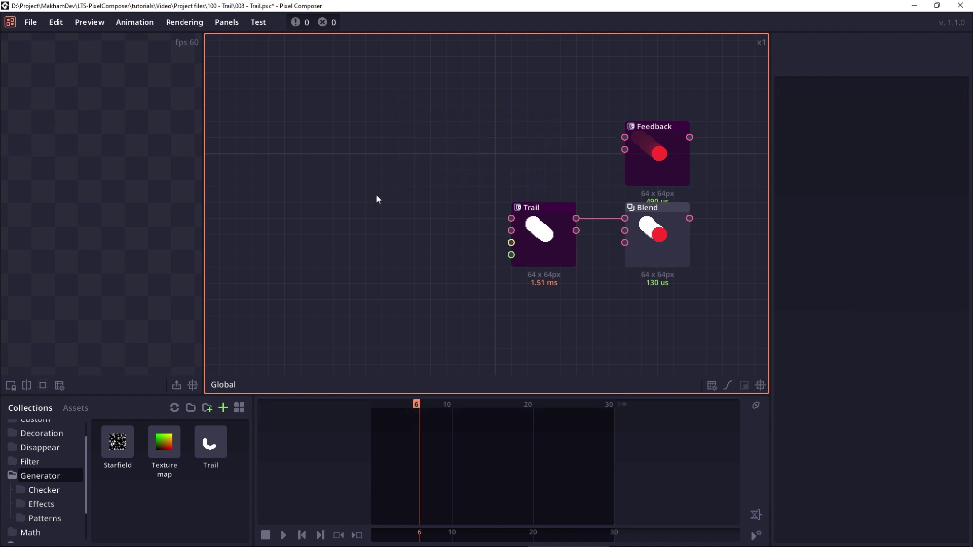
right_click(376, 194)
type("particle")
key("Return")
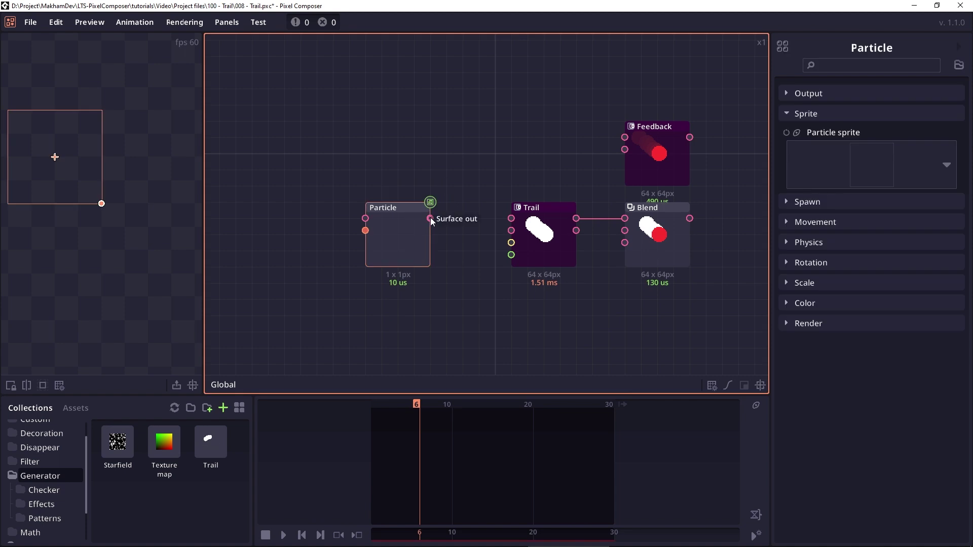
Connect the Particle node's Surface out to both Surface inputs of the Trail node and preview the Trail animation.
mouse_move(430, 218)
left_mouse_down()
mouse_move(509, 219)
mouse_move(458, 226)
mouse_move(427, 215)
left_mouse_up()
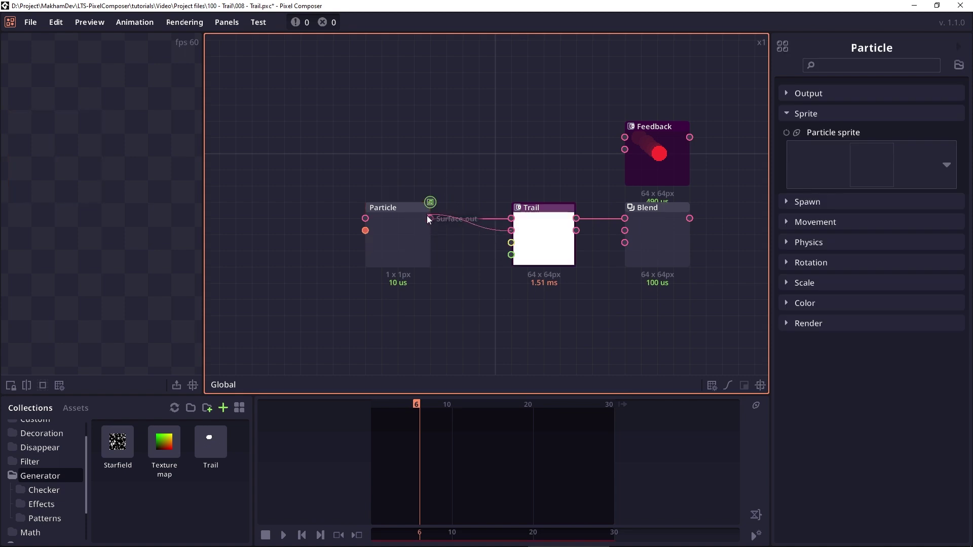
left_click_drag(427, 214, 428, 217)
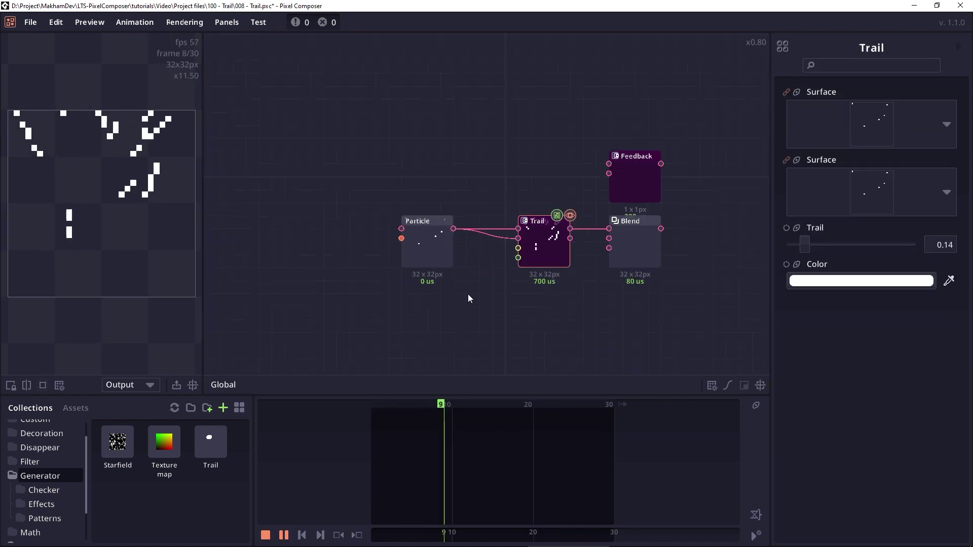
Pause the particle animation at frame 7 and open the Trail group's inner graph to examine it.
left_click(437, 251)
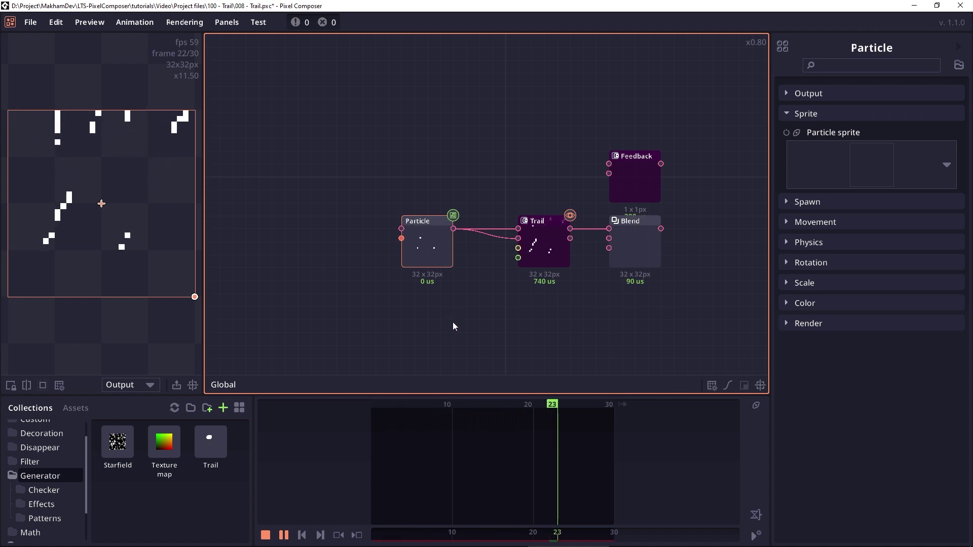
key("space")
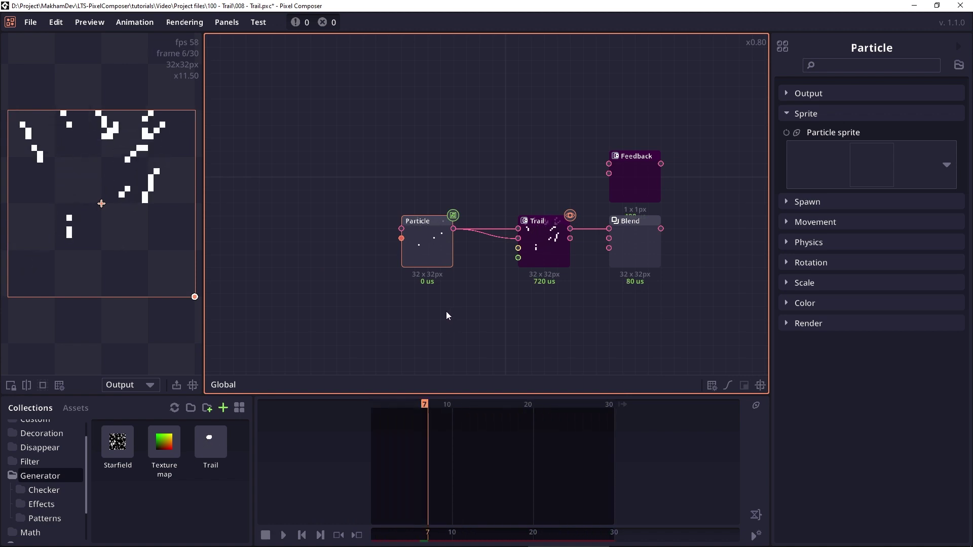
double_click(552, 248)
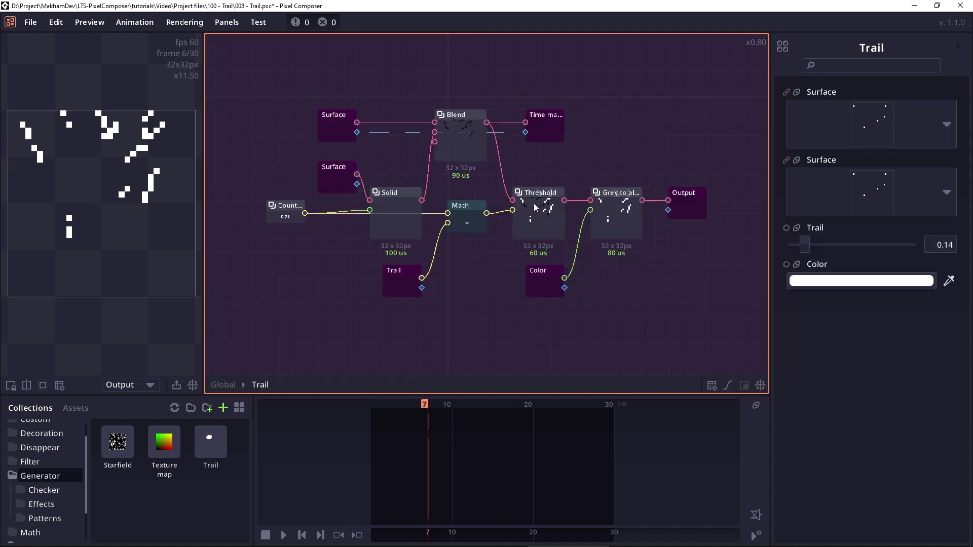